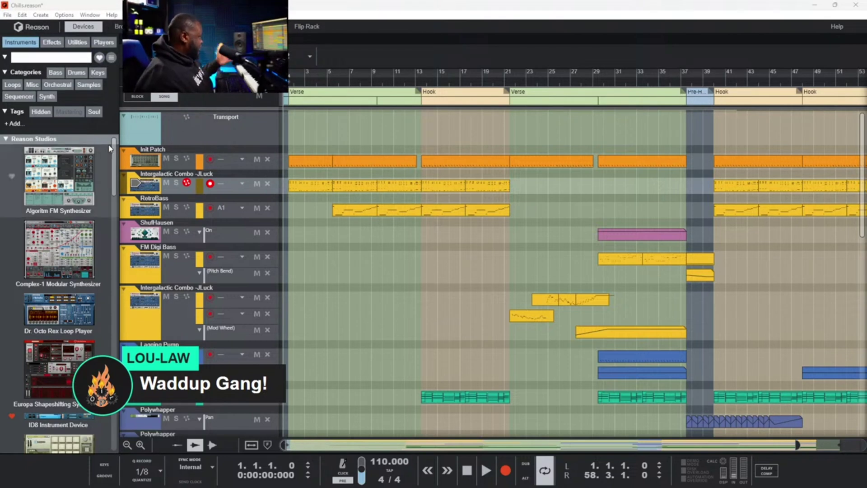
Mark Algoritm FM Synthesizer as a favourite and scroll through the instrument list
left_click(116, 119)
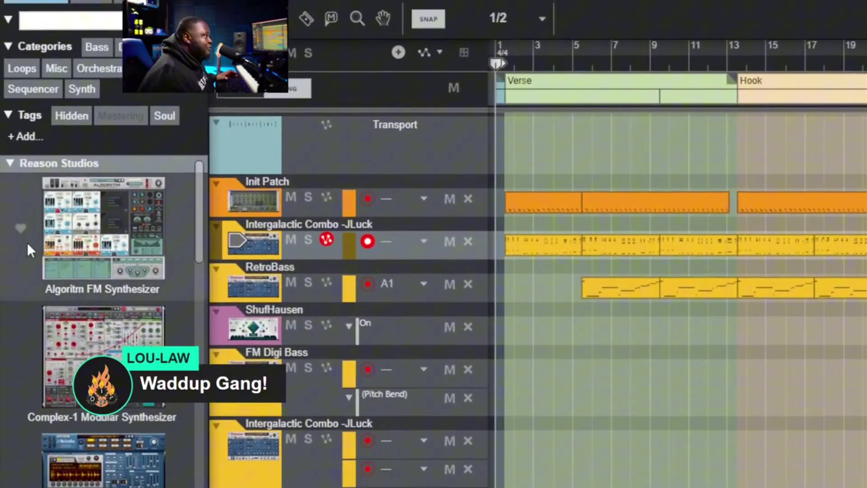
left_click(26, 229)
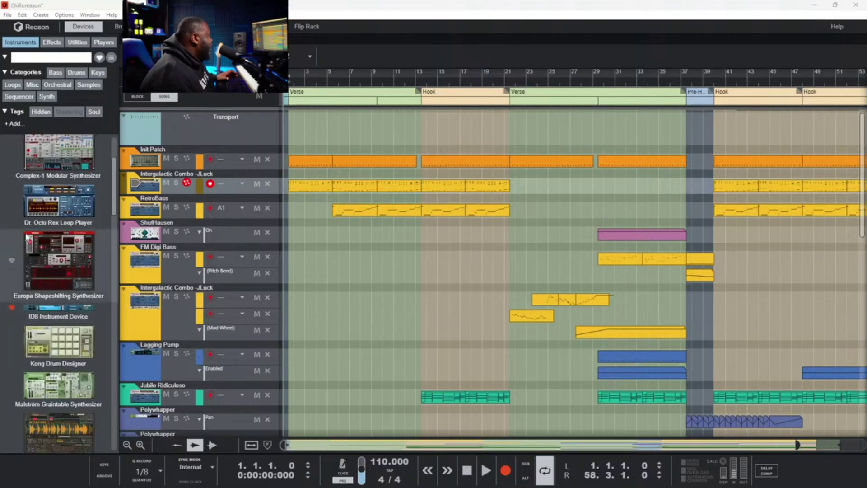
scroll(61, 257, "down", 2)
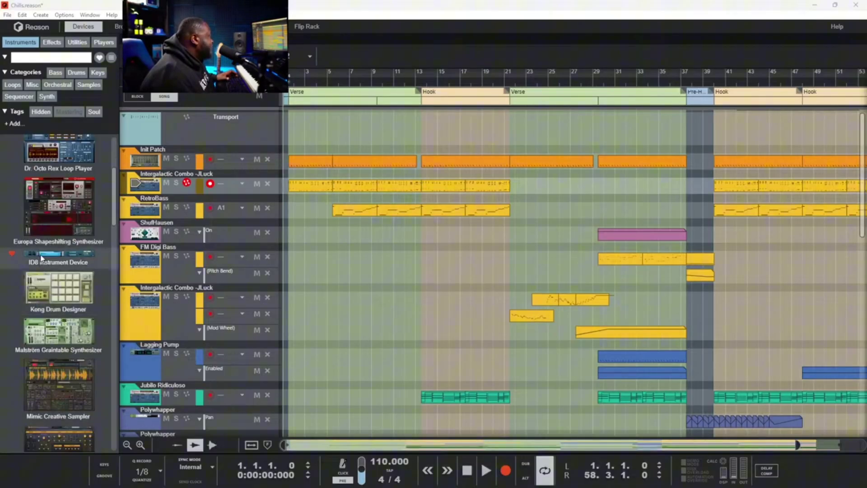
scroll(61, 257, "down", 1)
scroll(61, 256, "down", 1)
scroll(61, 257, "down", 1)
scroll(61, 253, "down", 2)
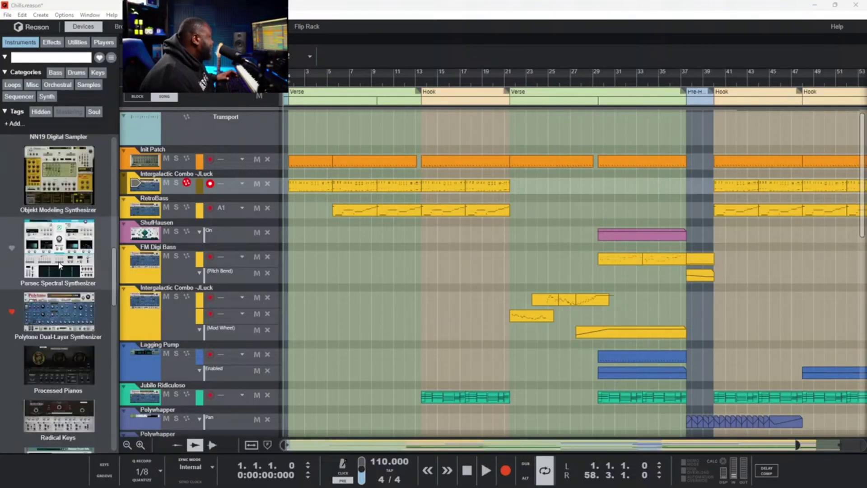
scroll(62, 243, "down", 1)
scroll(62, 243, "down", 1)
scroll(68, 253, "down", 1)
scroll(76, 267, "up", 1)
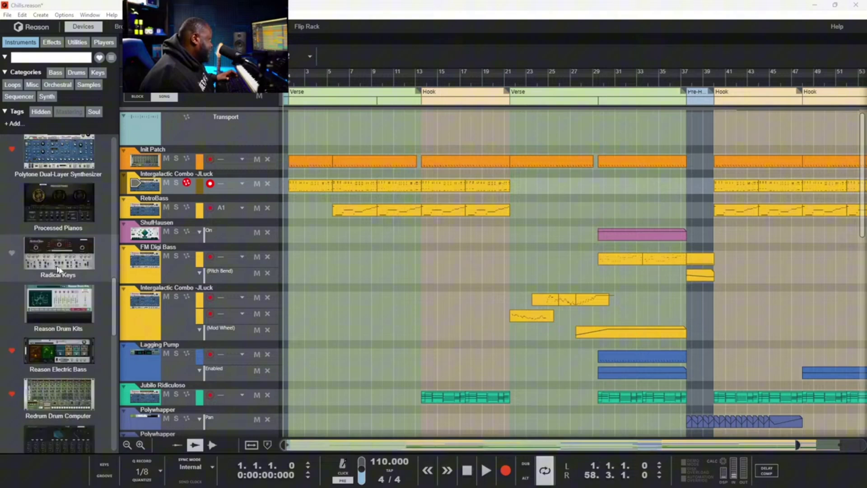
scroll(94, 284, "up", 1)
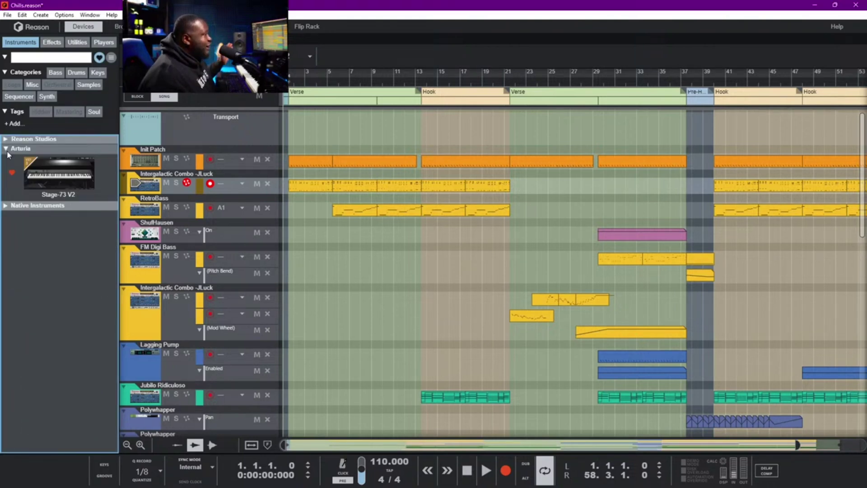
Browse favourite instruments in the Arturia, Native Instruments and Reason Studios groups
left_click(6, 149)
left_click(8, 162)
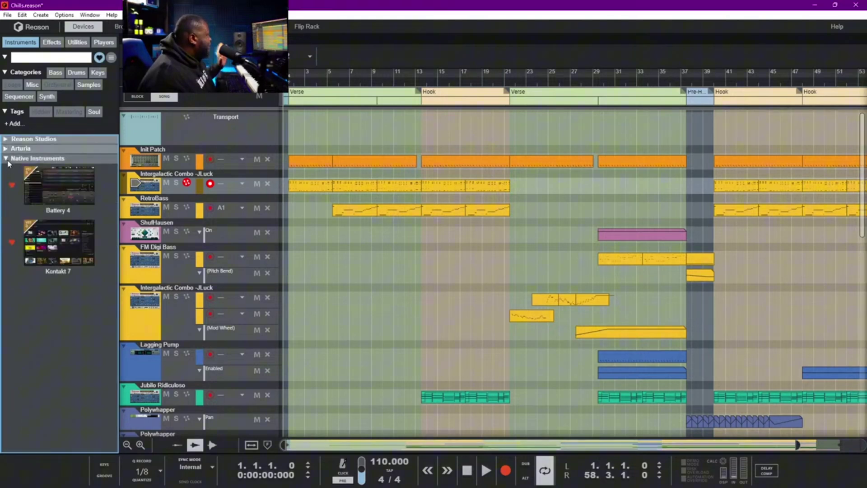
left_click(7, 149)
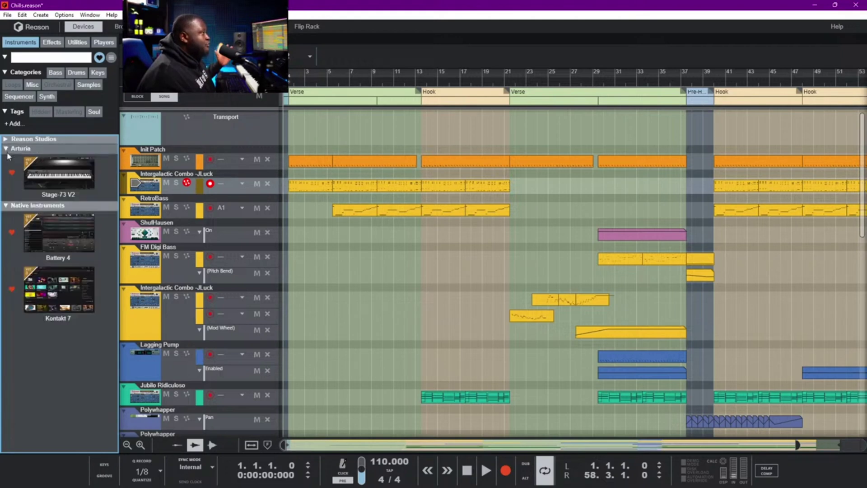
left_click(5, 139)
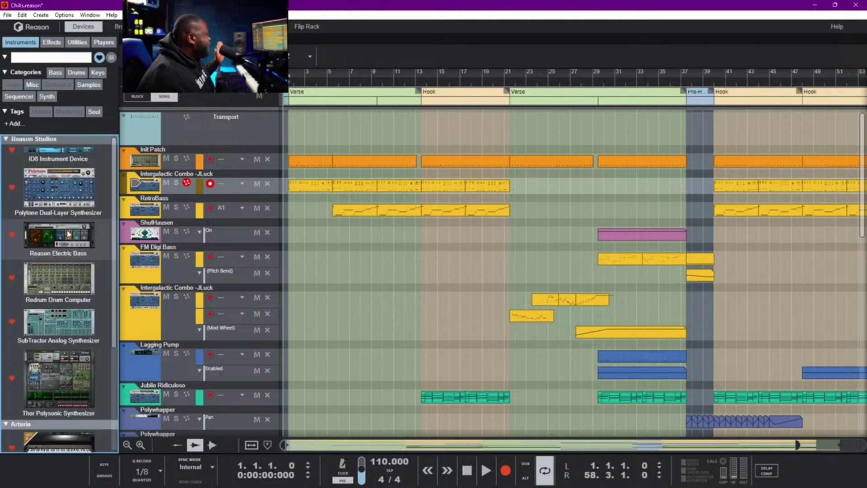
scroll(69, 234, "down", 3)
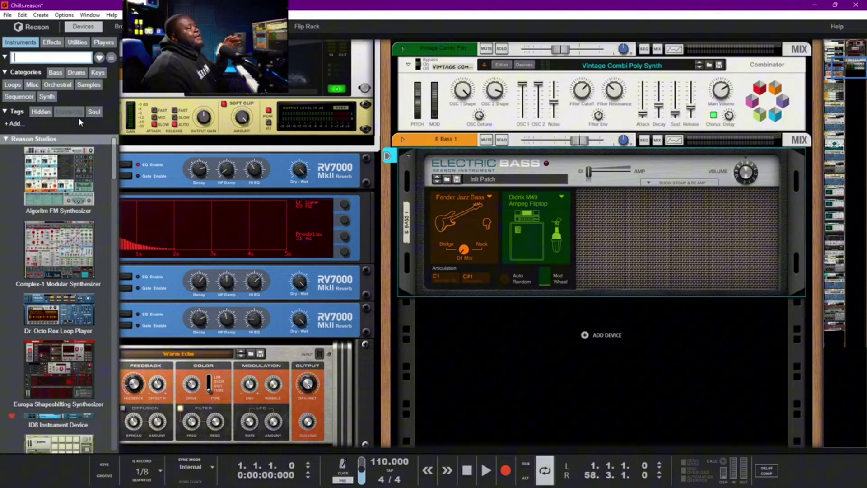
scroll(37, 183, "down", 5)
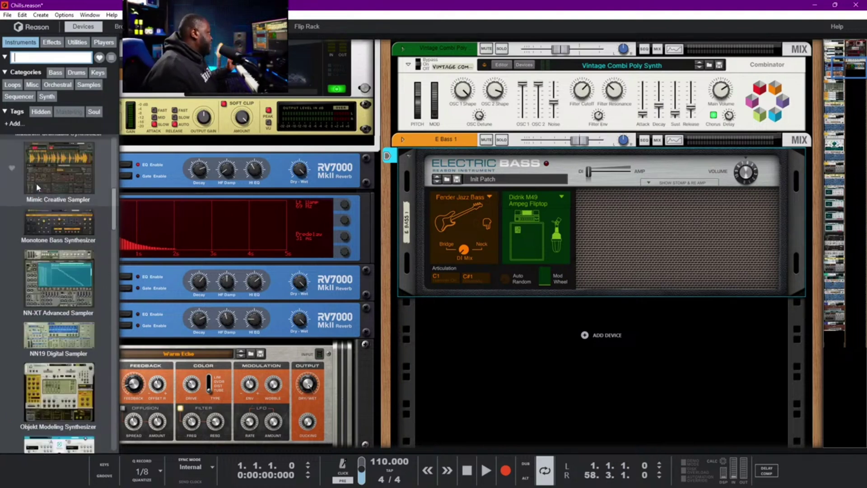
scroll(36, 183, "down", 5)
scroll(37, 186, "up", 10)
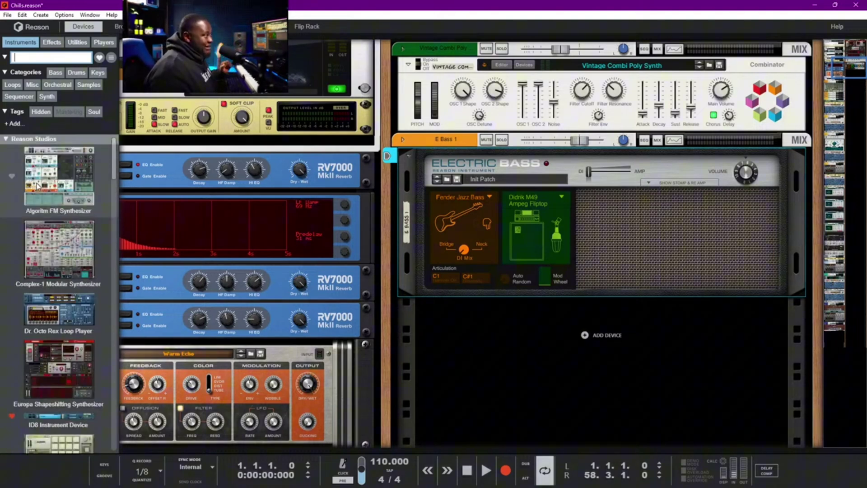
Bring up the sound browser window and move it to the right edge, clear of the rack
left_click(447, 179)
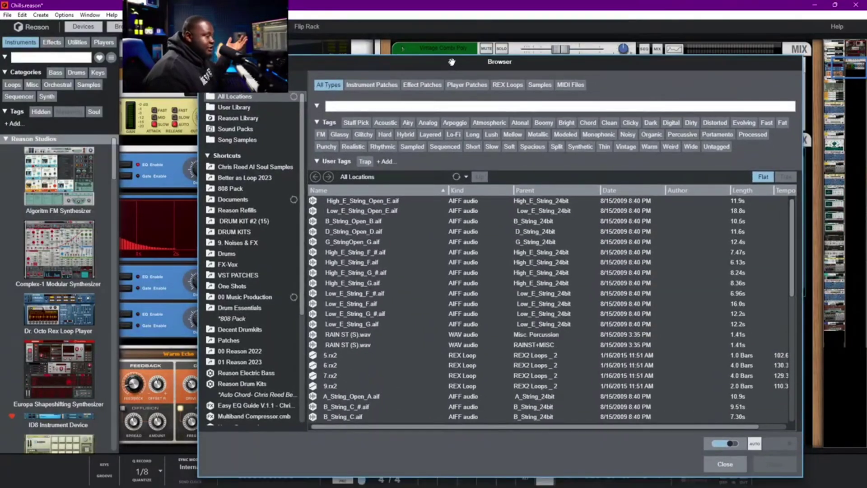
mouse_move(452, 62)
left_mouse_down()
mouse_move(396, 82)
mouse_move(466, 83)
left_mouse_up()
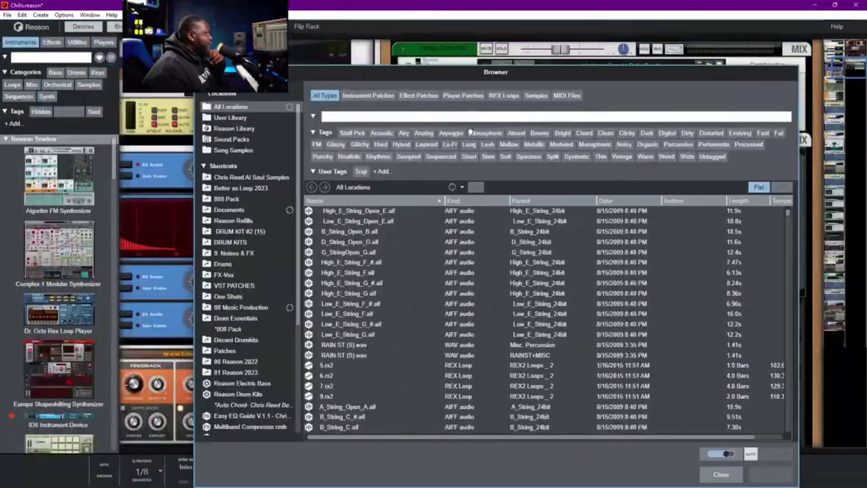
left_click_drag(470, 132, 357, 4)
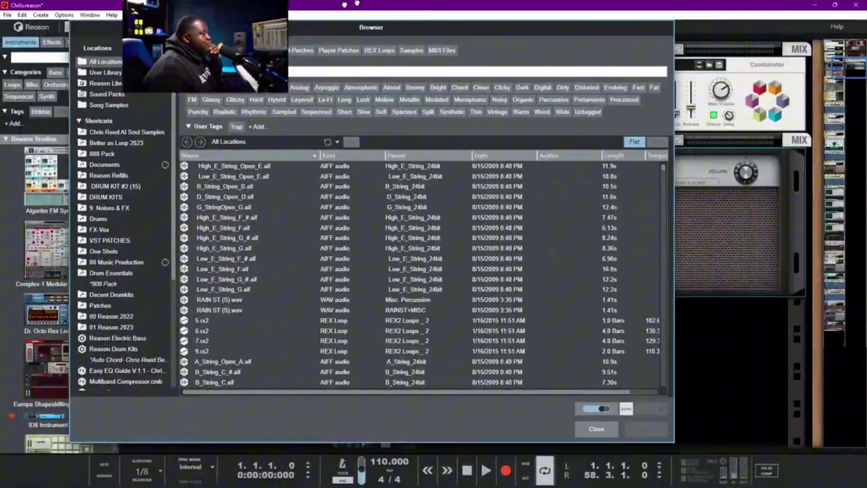
mouse_move(357, 4)
left_mouse_down()
mouse_move(537, 68)
mouse_move(383, 89)
left_mouse_up()
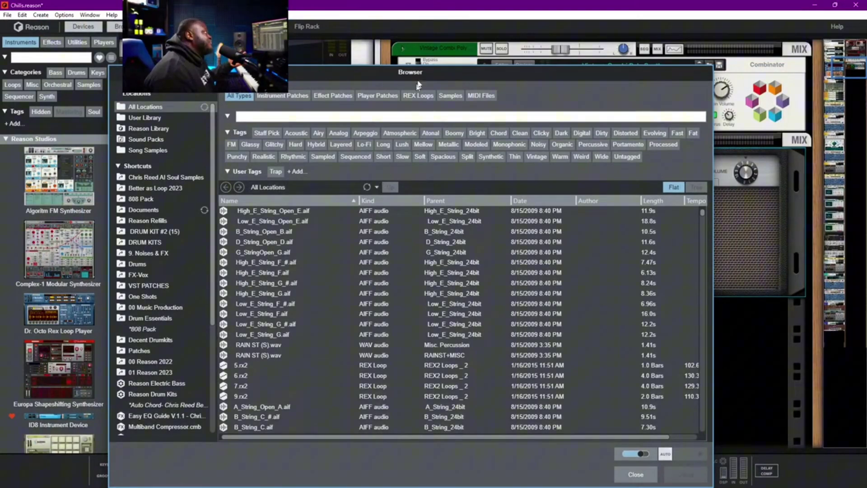
mouse_move(418, 84)
left_mouse_down()
mouse_move(729, 105)
mouse_move(444, 103)
left_mouse_up()
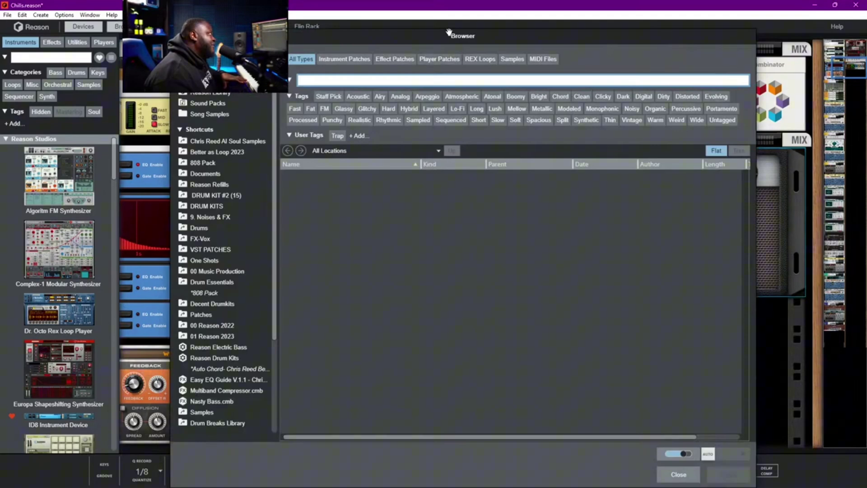
left_click_drag(460, 47, 564, 51)
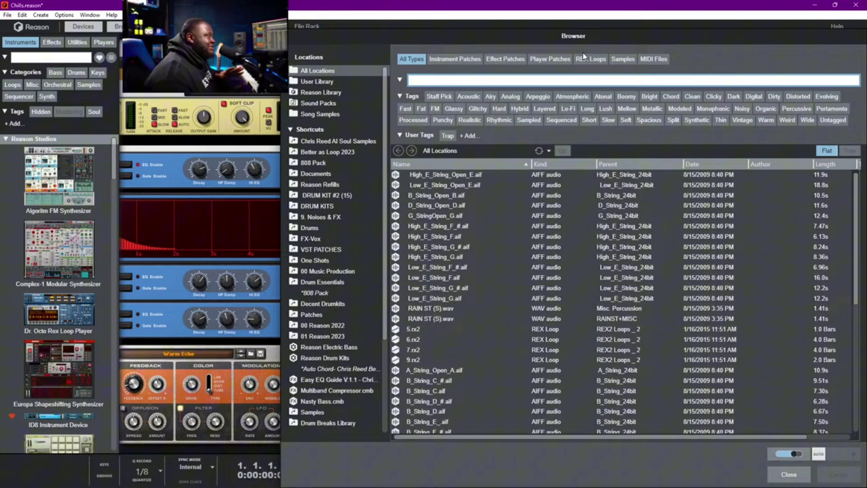
scroll(334, 317, "down", 4)
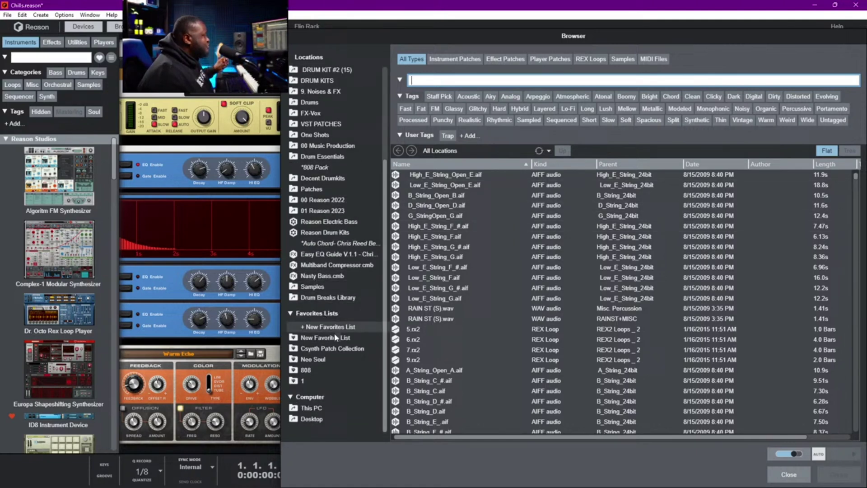
scroll(332, 370, "up", 5)
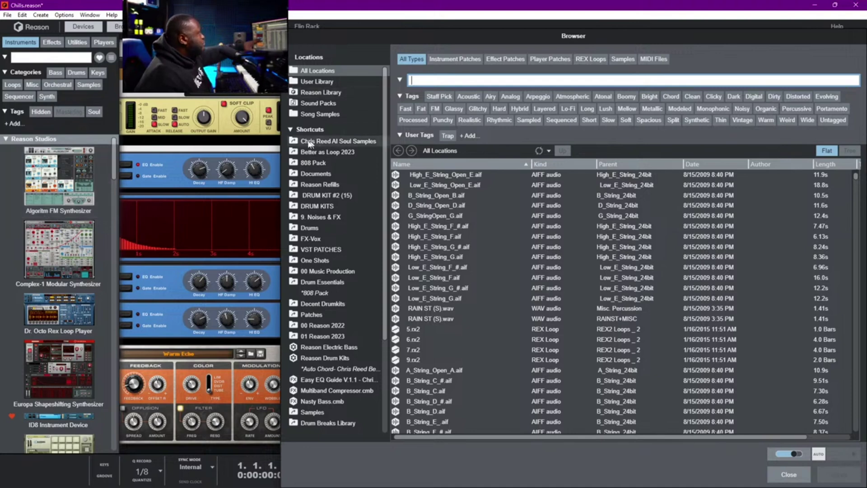
Collapse Shortcuts and view the Cynth Patch Collection and other favourites lists
left_click(291, 129)
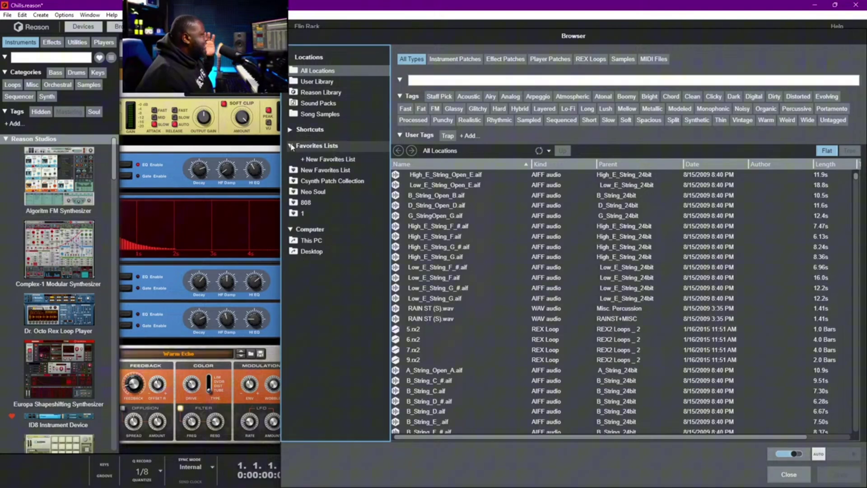
left_click(312, 170)
left_click(312, 181)
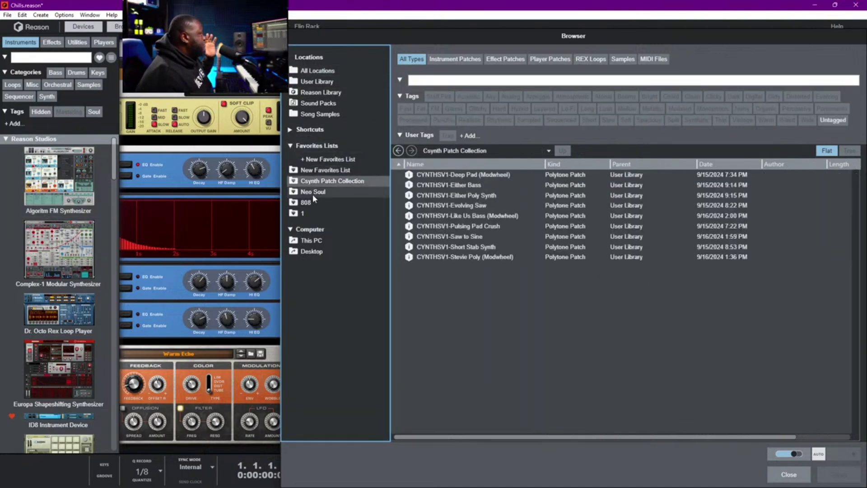
left_click(312, 199)
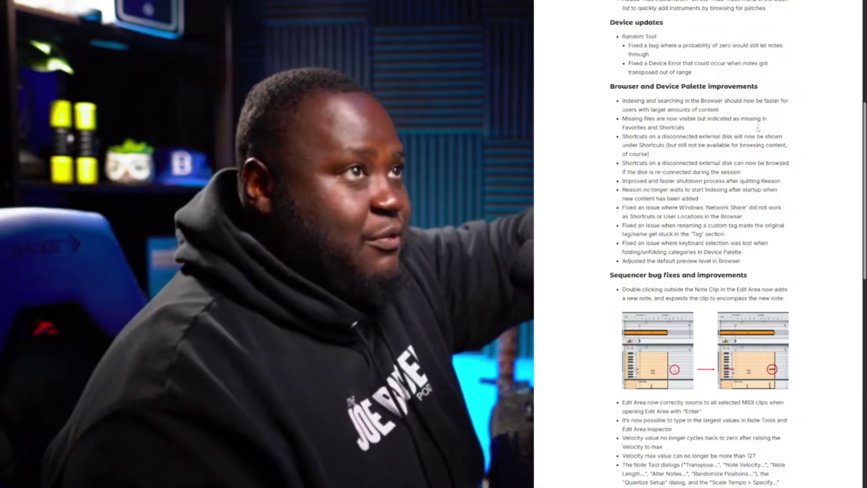
Move the Browser window off the rack and scroll through the rack devices
scroll(759, 130, "down", 10)
scroll(770, 181, "down", 10)
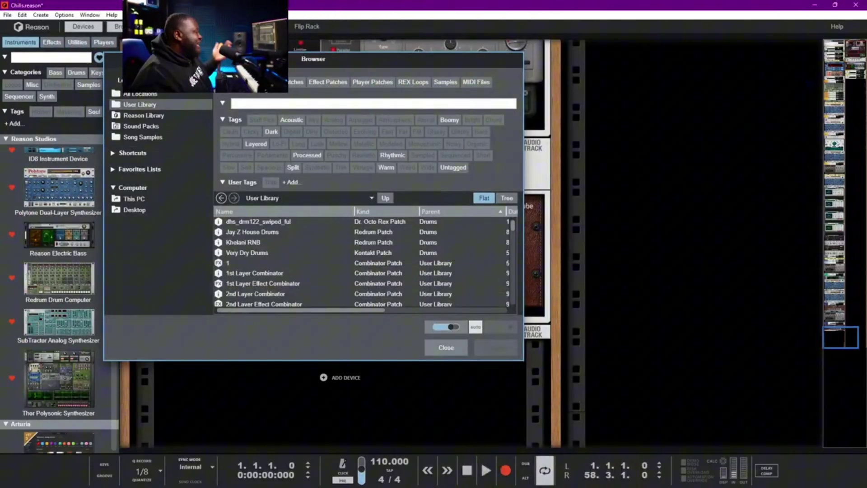
left_click_drag(357, 66, 613, 91)
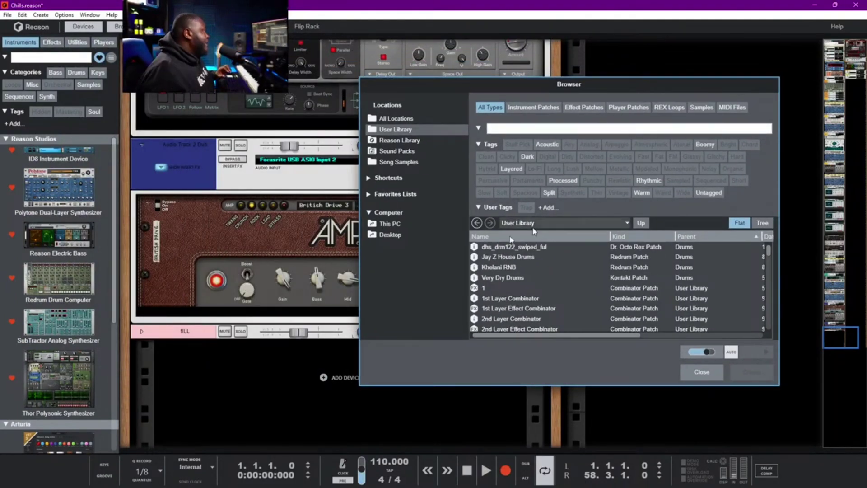
scroll(314, 248, "down", 3)
scroll(314, 249, "up", 3)
scroll(316, 244, "up", 3)
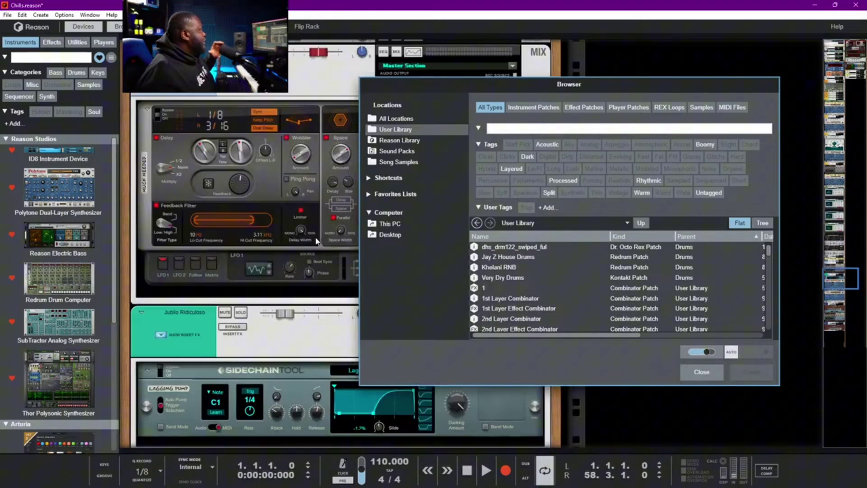
scroll(318, 237, "up", 3)
scroll(319, 234, "up", 3)
scroll(319, 235, "up", 3)
scroll(319, 234, "up", 3)
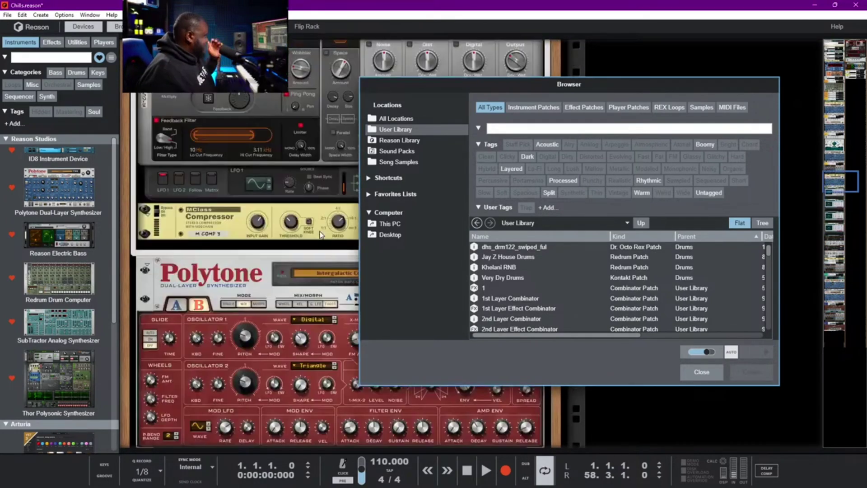
scroll(319, 234, "up", 3)
scroll(318, 234, "up", 3)
scroll(319, 231, "up", 9)
scroll(294, 230, "down", 1)
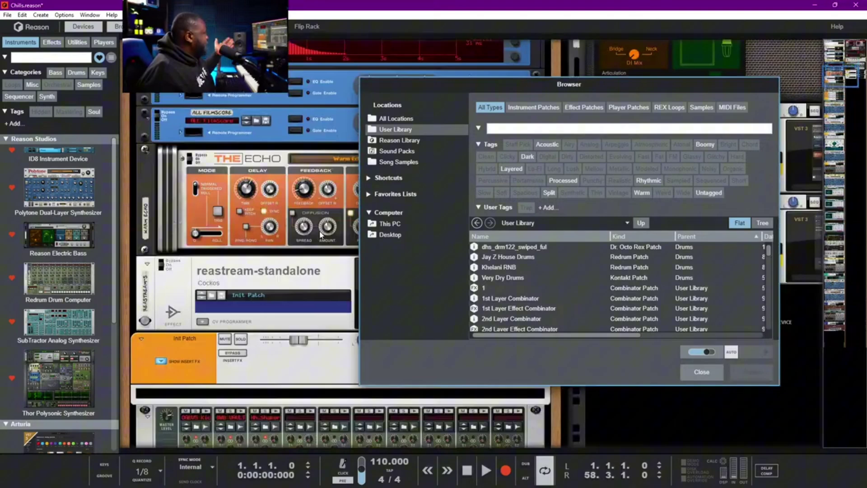
scroll(262, 230, "down", 5)
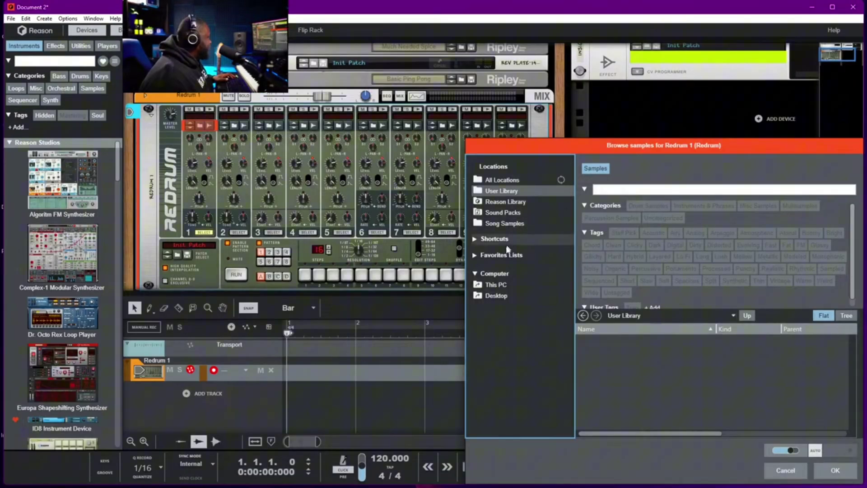
Switch the Browser locations from Favorites Lists to Shortcuts, then relaunch Reason 13
left_click(475, 255)
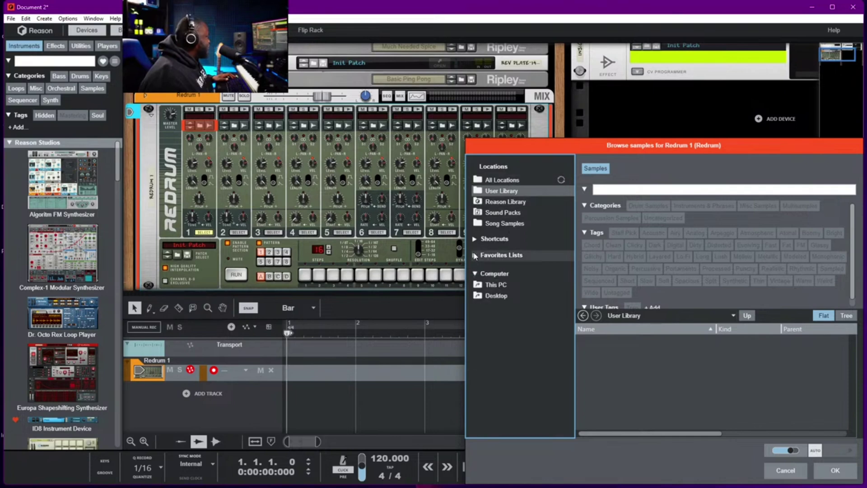
left_click(475, 240)
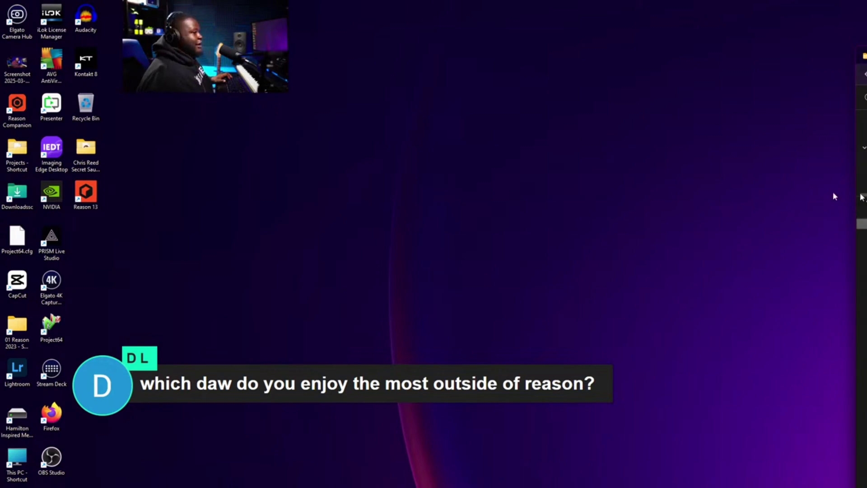
double_click(88, 193)
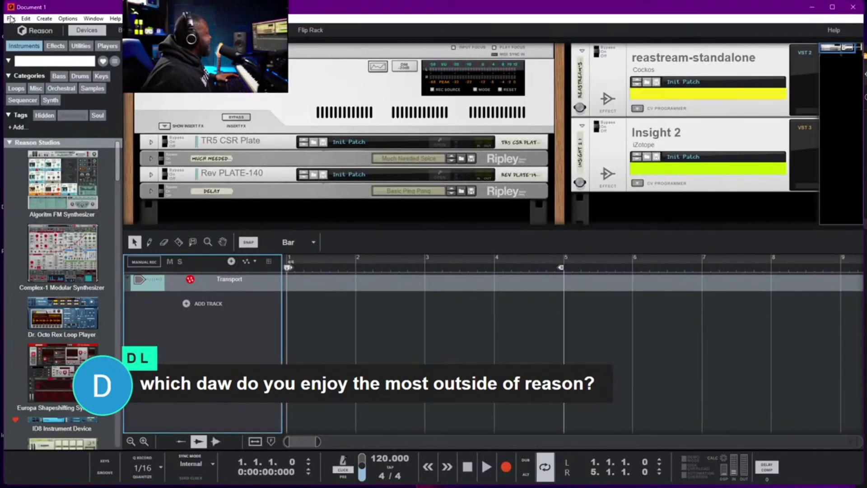
Open recent song 'Lose this sample' and inspect its Bonus Jazz in Cm 120 BPM clip
left_click(11, 19)
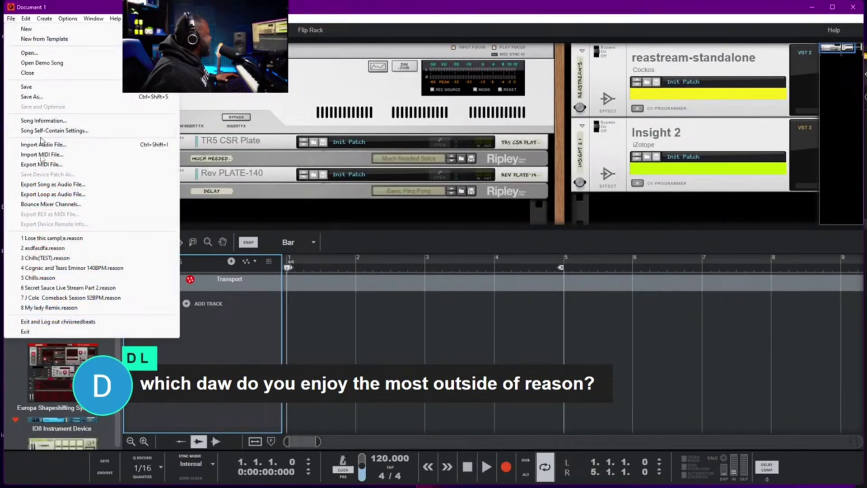
left_click(78, 239)
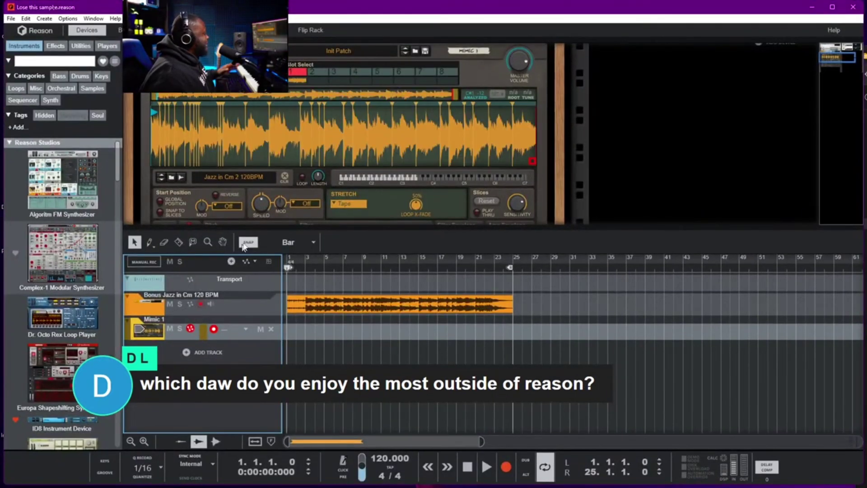
left_click(400, 309)
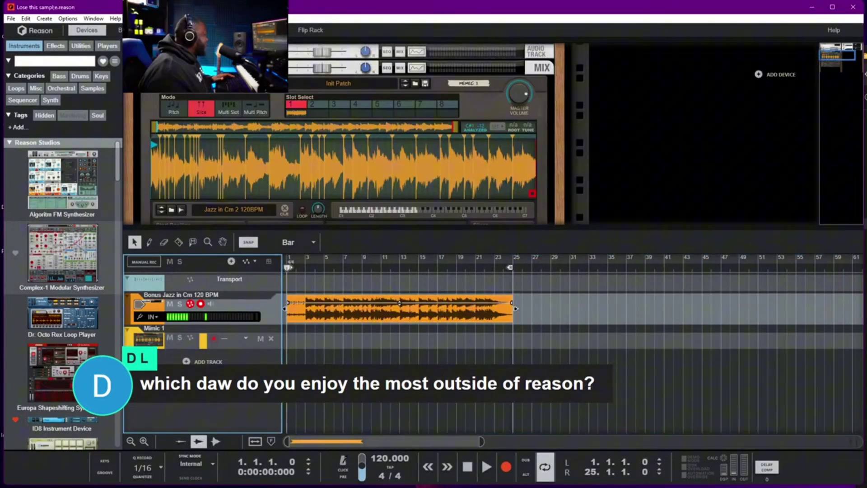
scroll(228, 155, "down", 3)
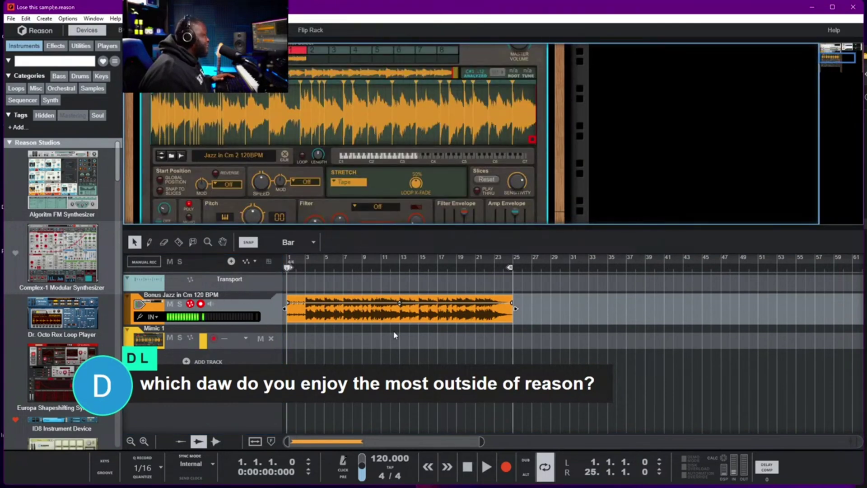
left_click(403, 346)
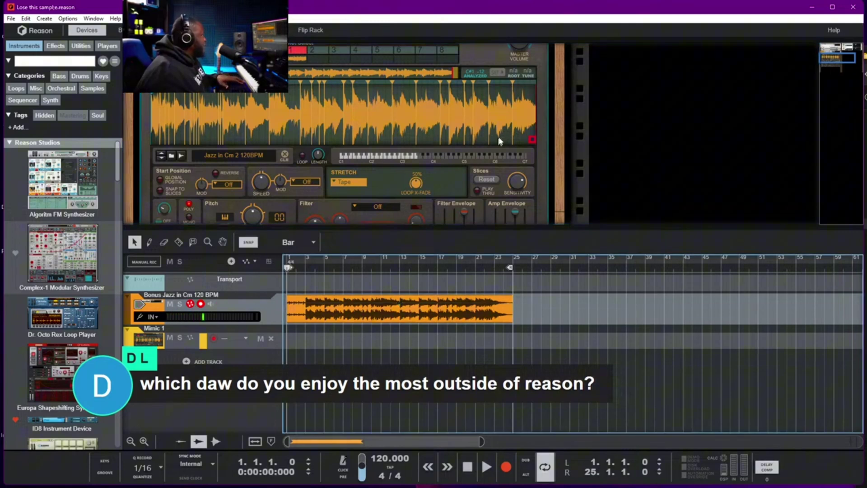
Review the Edit > Preferences settings and close them
left_click(9, 19)
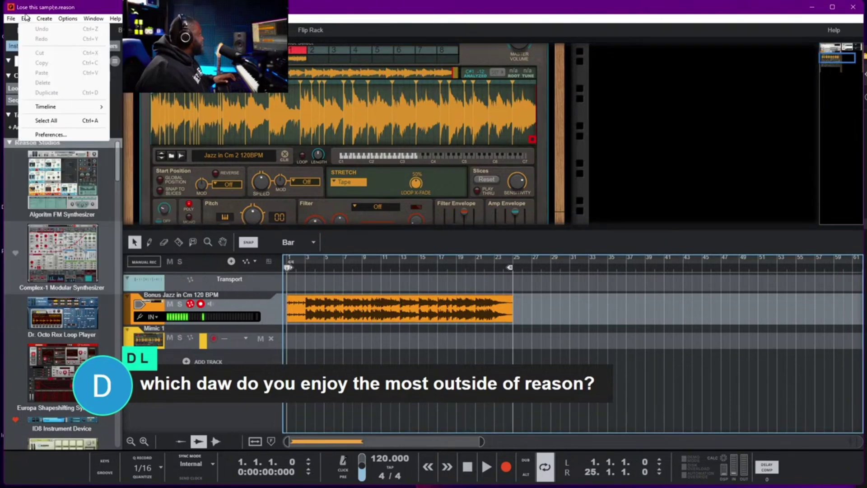
left_click(51, 134)
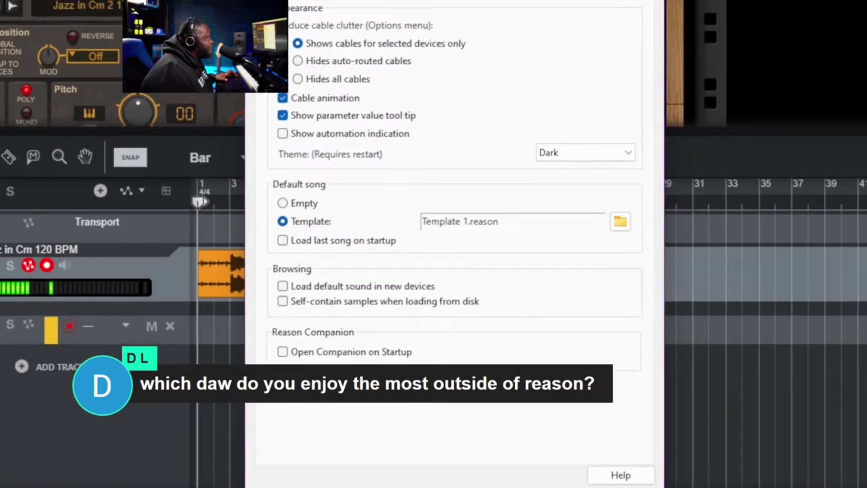
key("Escape")
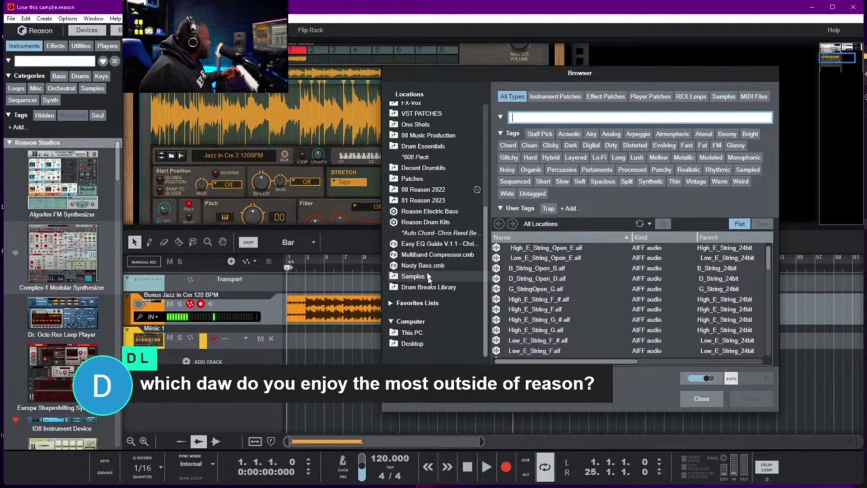
Move the Browser aside and scroll its Locations list to Song Samples
scroll(447, 212, "up", 5)
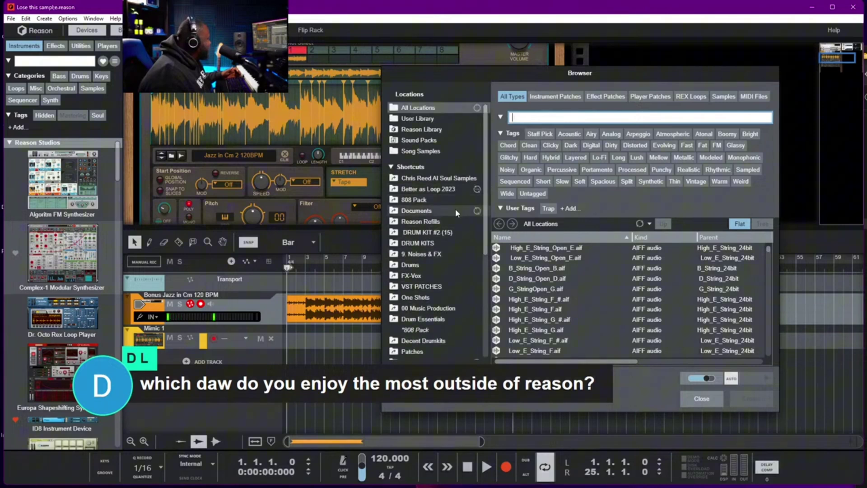
scroll(453, 226, "down", 3)
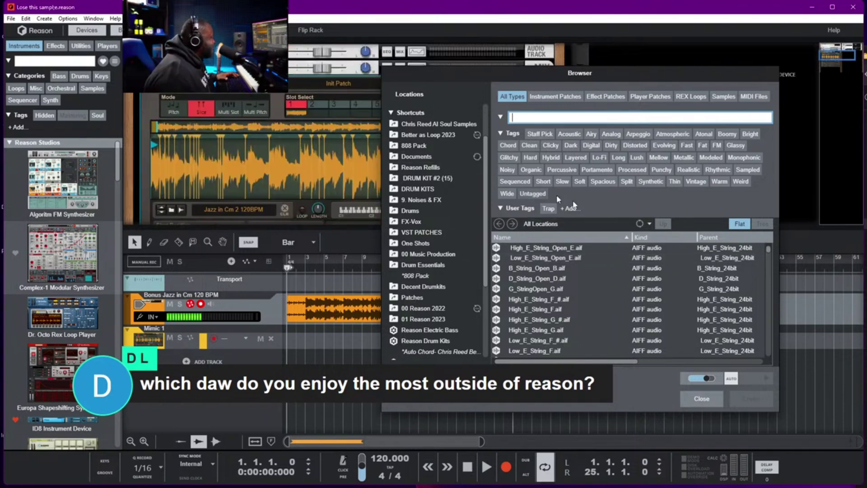
left_click_drag(568, 73, 652, 88)
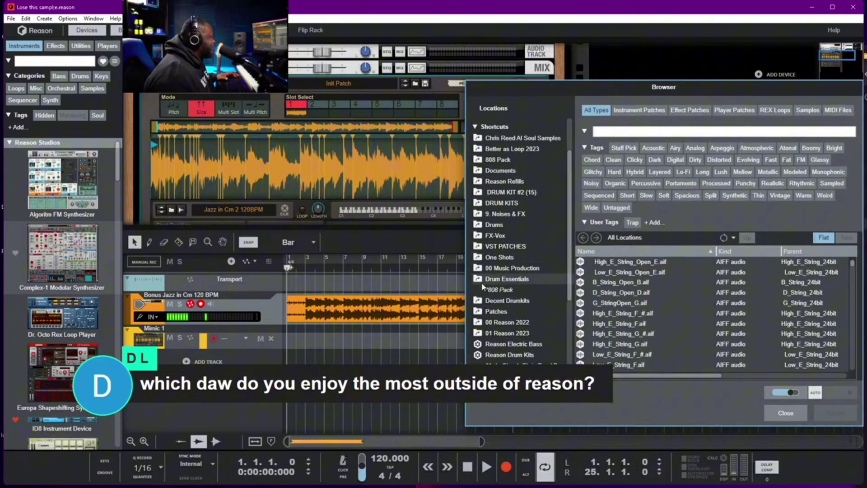
scroll(496, 324, "up", 2)
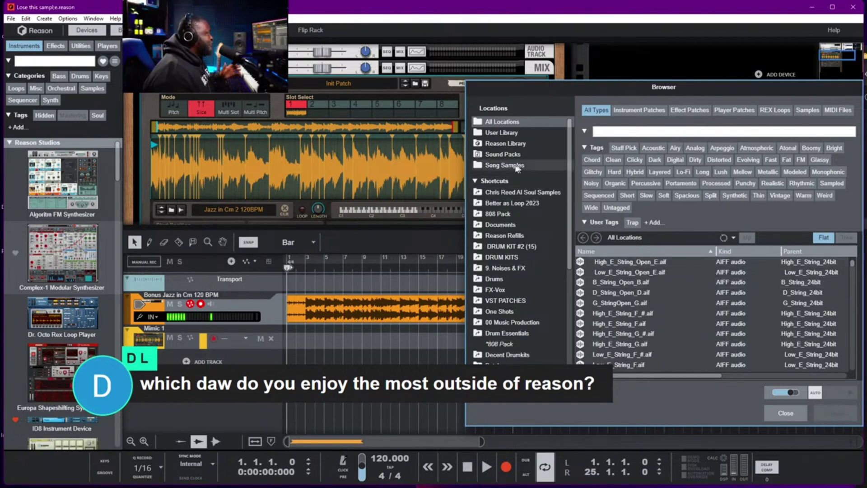
scroll(510, 220, "down", 5)
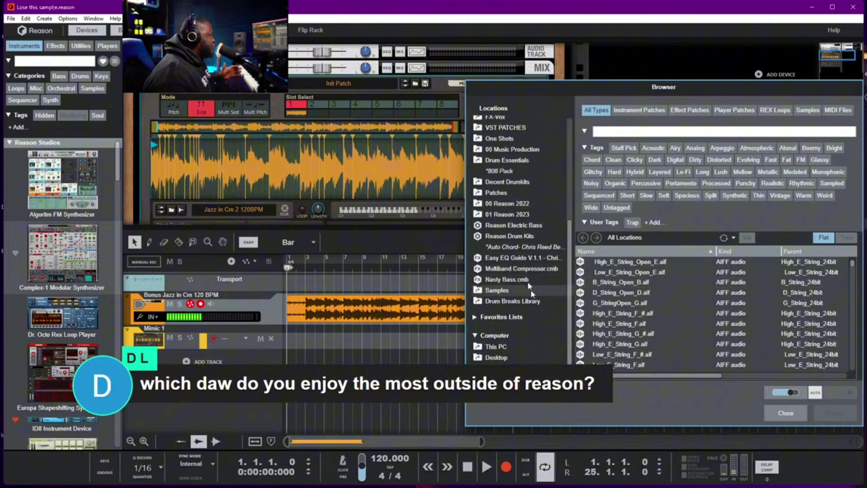
scroll(509, 204, "up", 3)
scroll(509, 203, "up", 3)
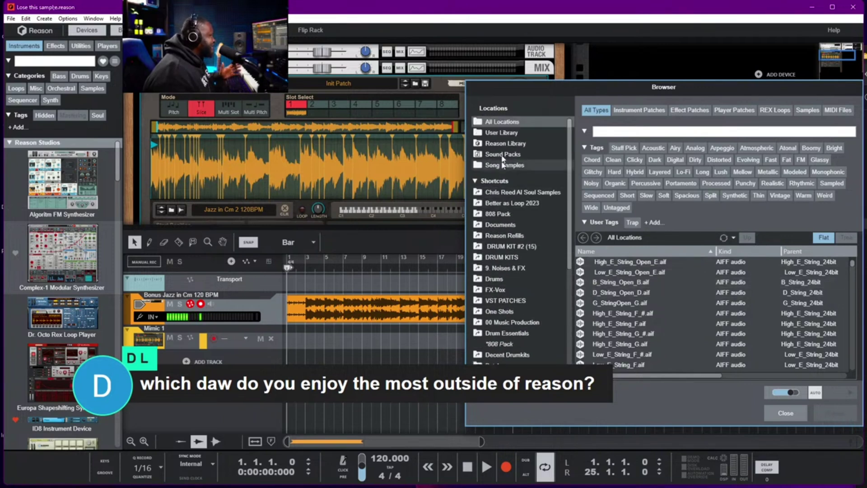
Open the old song Ctrl S from H: > 00 Reason 2022 > 2022 Files
key("Escape")
left_click(21, 53)
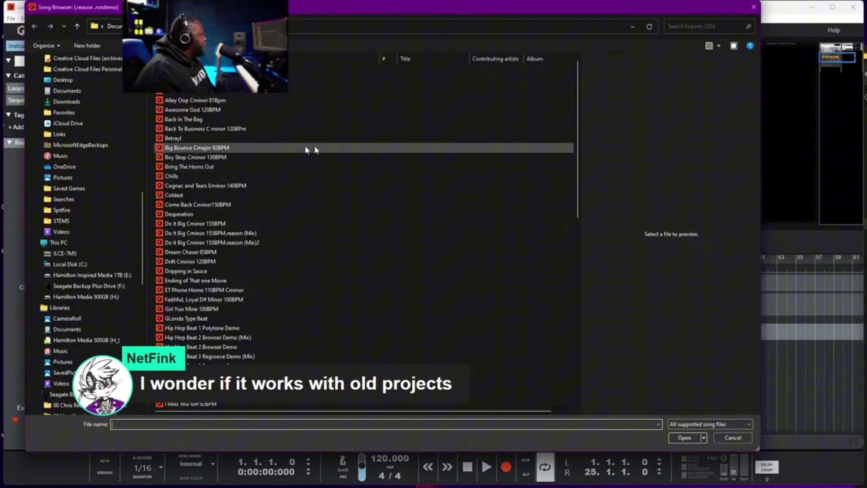
key("alt+Up")
scroll(120, 212, "up", 10)
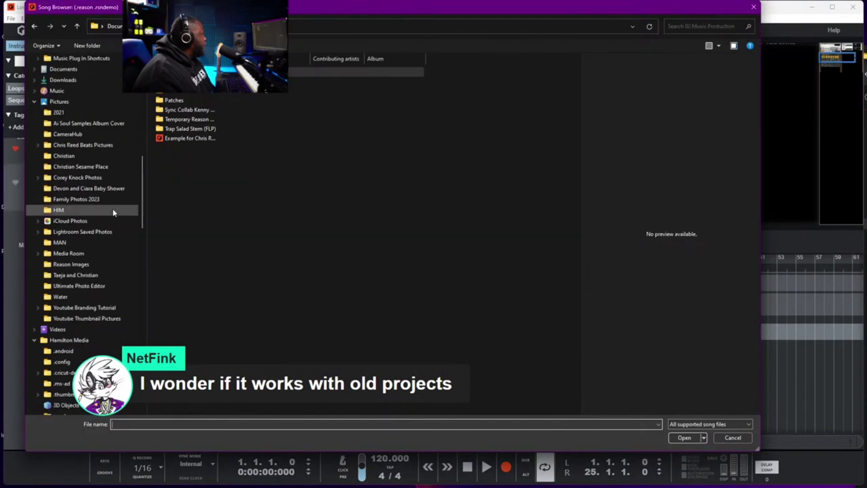
scroll(127, 226, "down", 5)
scroll(126, 236, "down", 5)
scroll(125, 235, "up", 3)
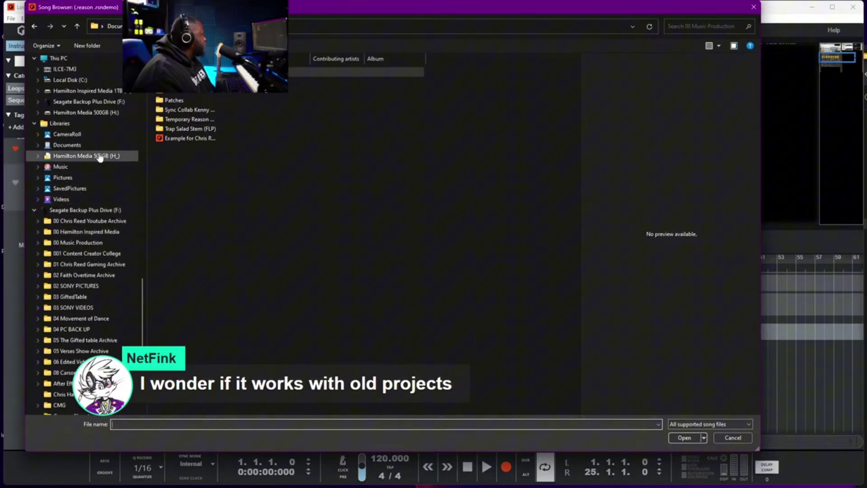
left_click(129, 116)
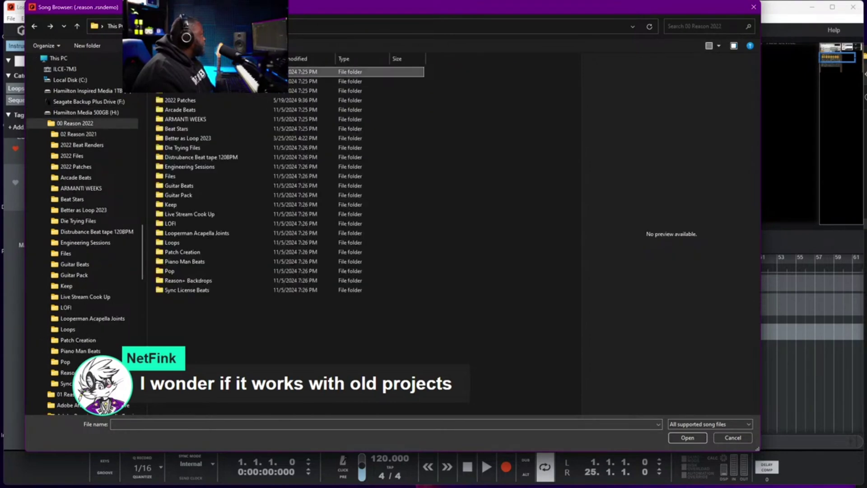
double_click(289, 91)
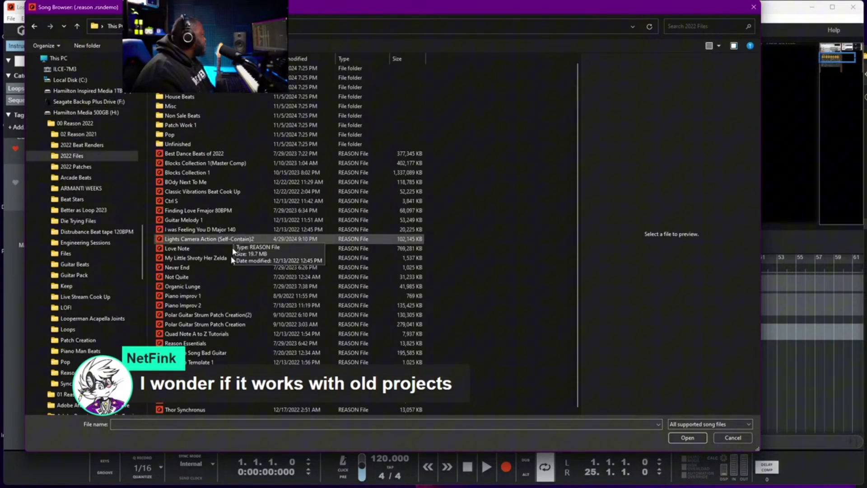
key("Escape")
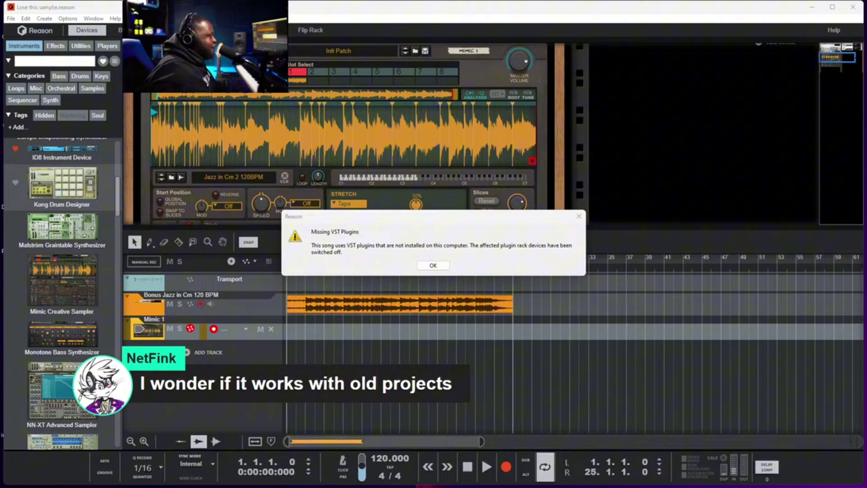
Dismiss the missing plugins warning and close the Lose this sample song
left_click(433, 266)
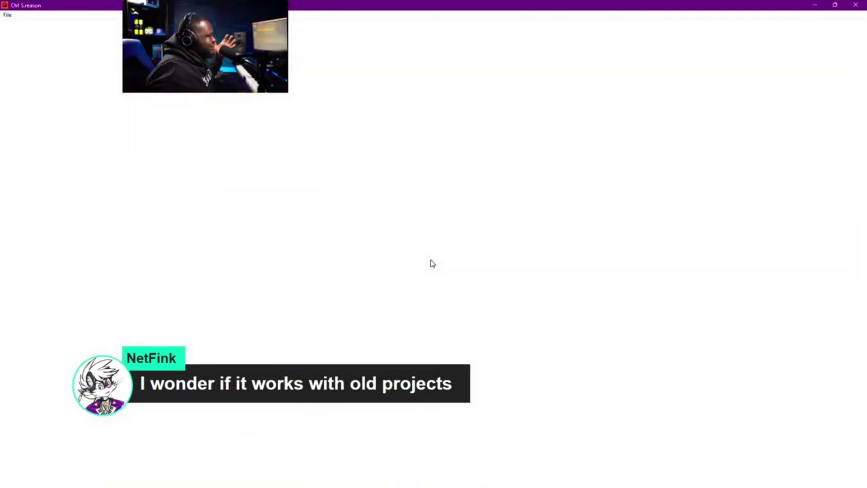
key("alt+Tab")
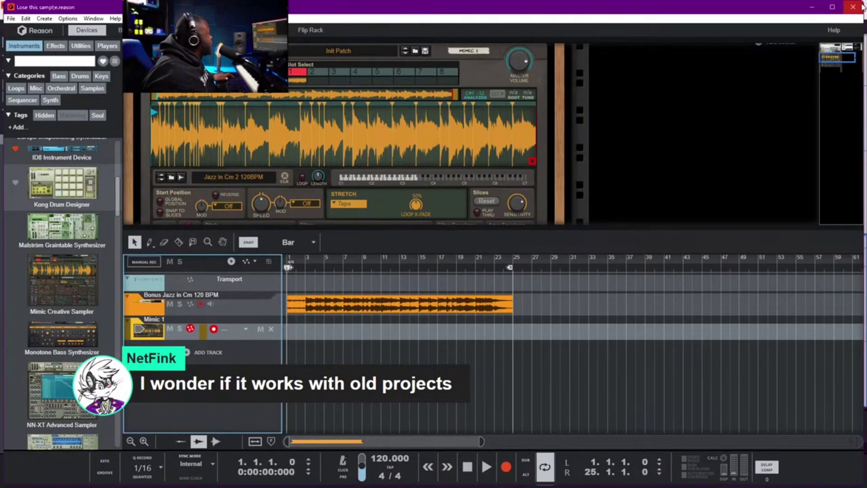
left_click(863, 6)
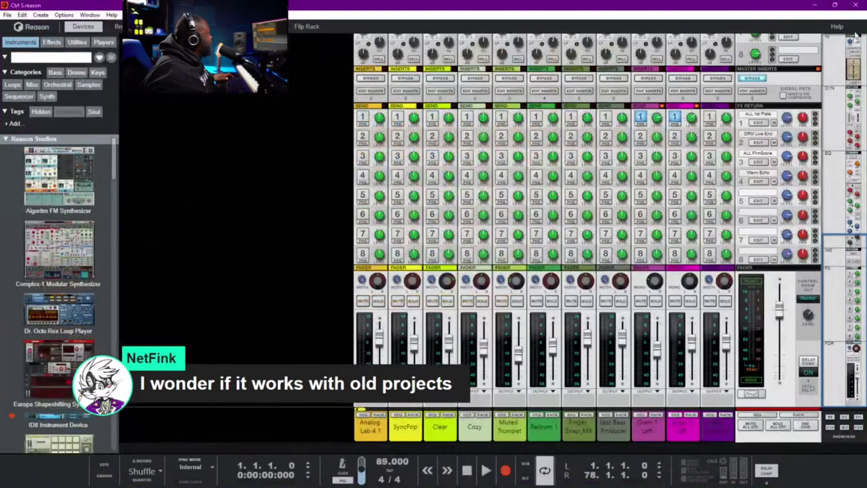
Play Ctrl S and scroll through its device rack
key("F7")
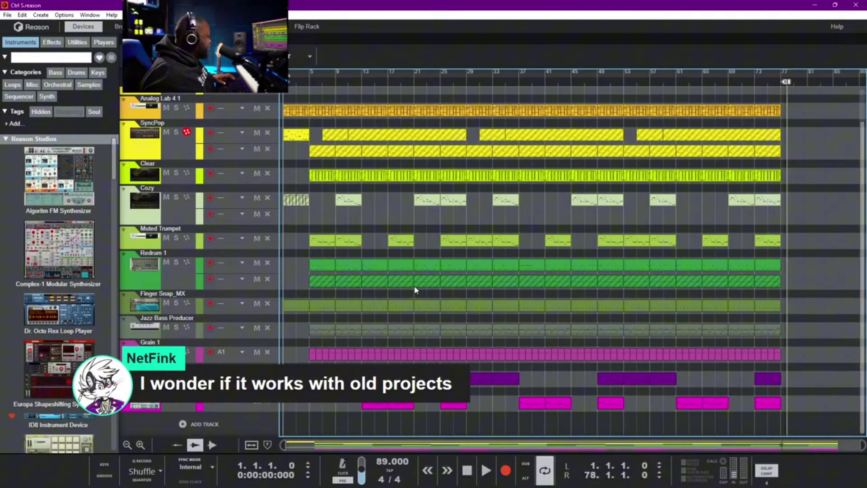
key("space")
key("F6")
scroll(379, 349, "down", 5)
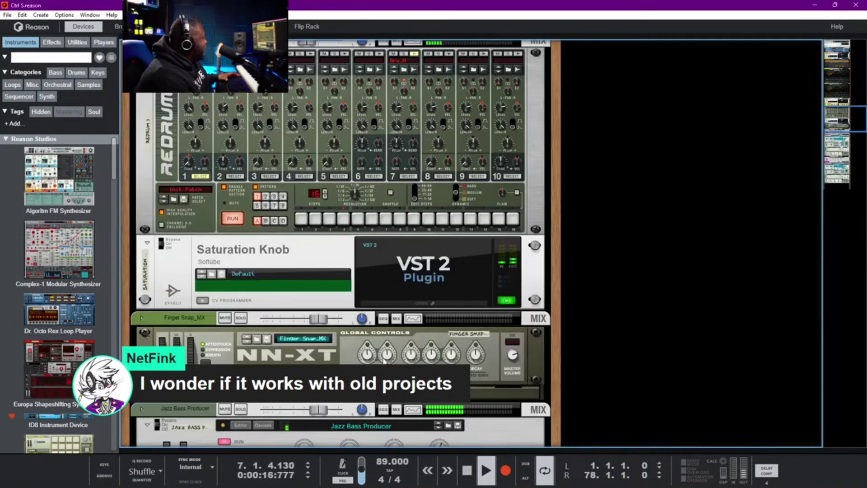
scroll(379, 349, "down", 3)
scroll(379, 350, "up", 3)
scroll(379, 349, "up", 3)
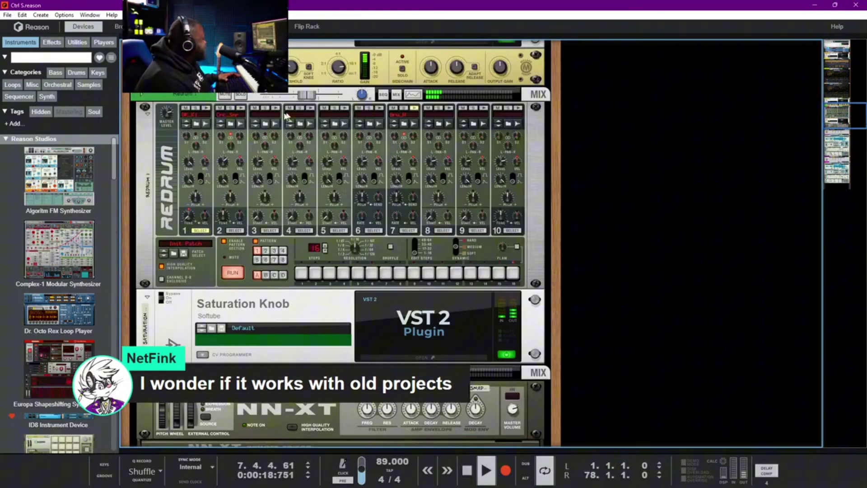
scroll(286, 115, "up", 2)
scroll(266, 120, "up", 5)
scroll(577, 191, "up", 5)
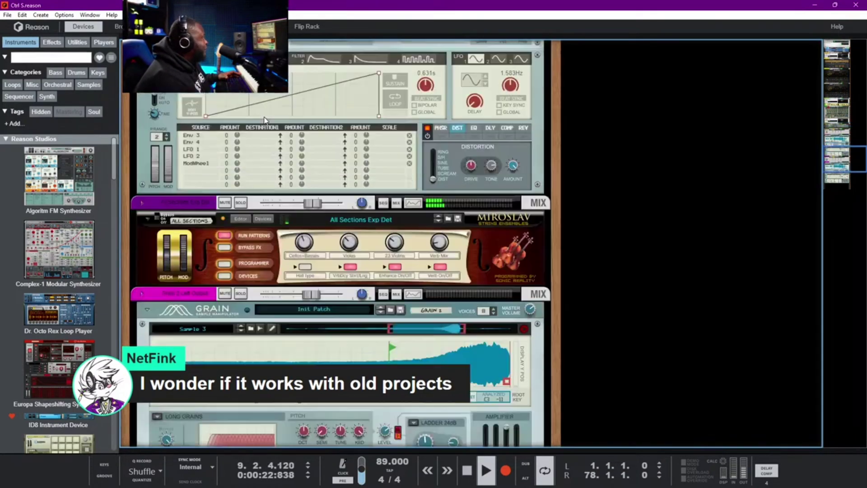
scroll(577, 190, "up", 5)
scroll(576, 190, "up", 5)
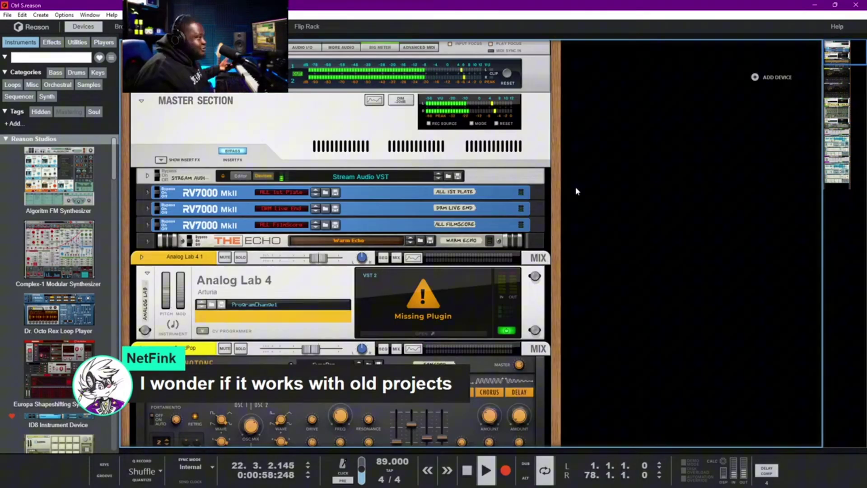
Select the Master Section and bring up the 2022 Files song list again
left_click(546, 160)
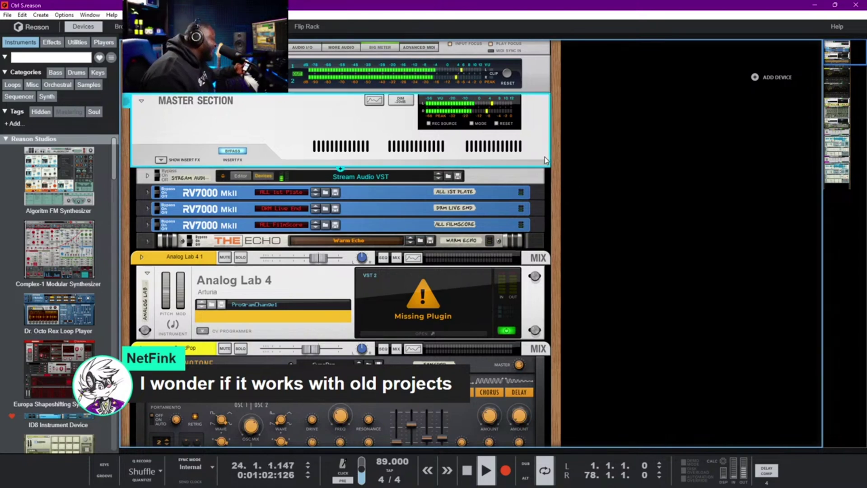
key("alt+f")
key("o")
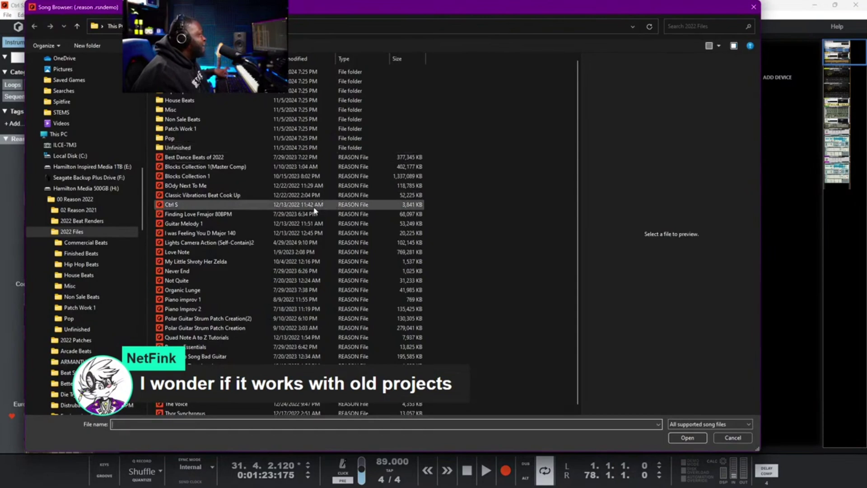
Sort the 2022 Files songs by date modified and open Love Note
scroll(290, 252, "down", 1)
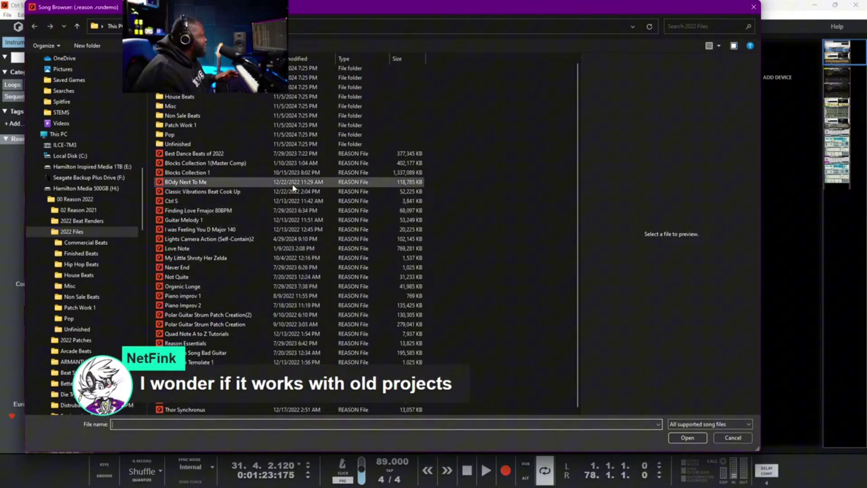
left_click(300, 59)
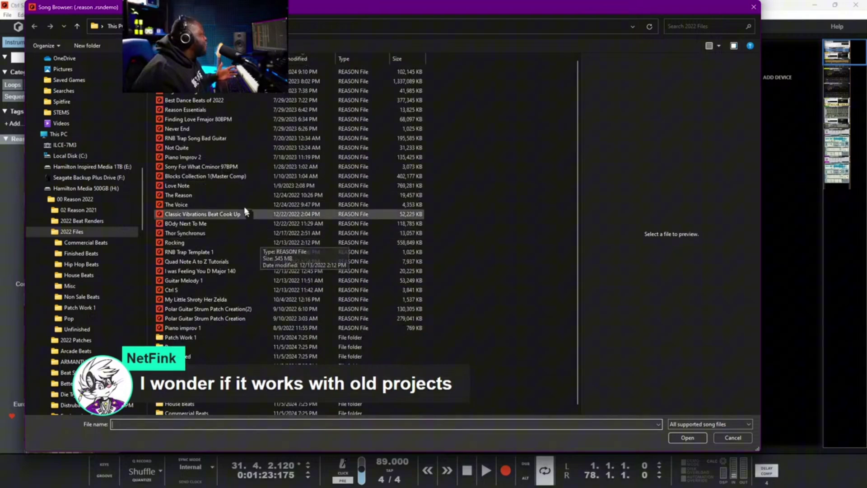
scroll(198, 325, "down", 2)
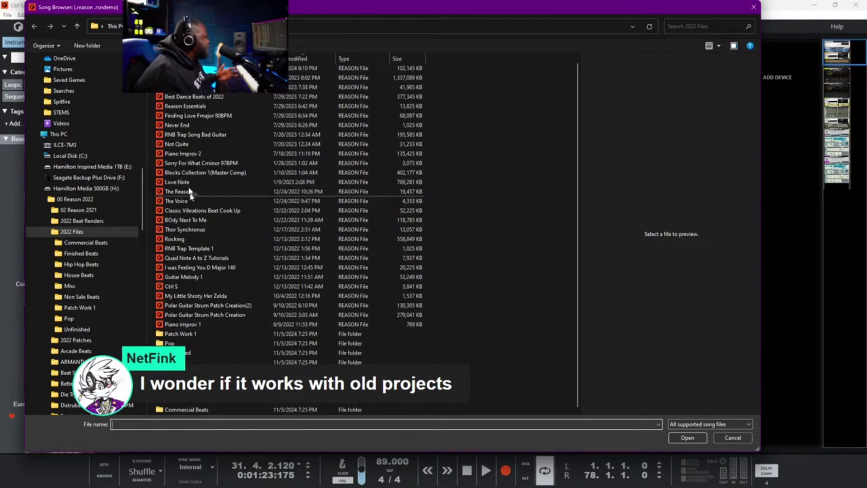
scroll(189, 191, "up", 2)
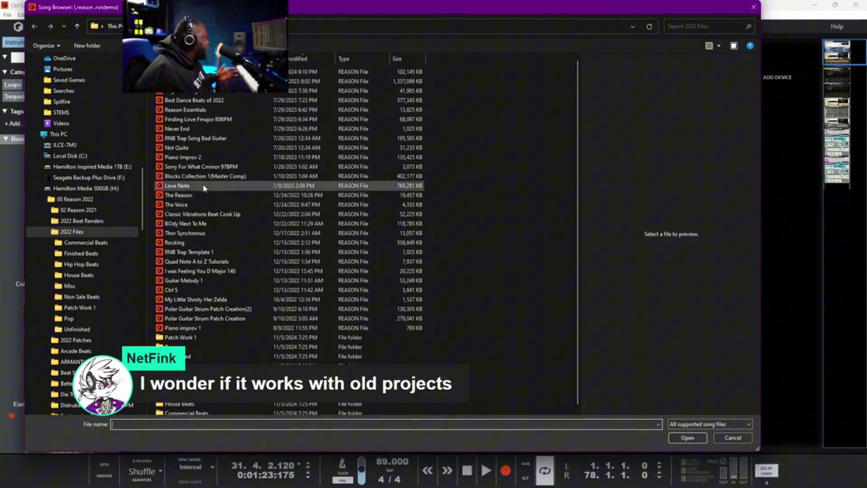
double_click(204, 187)
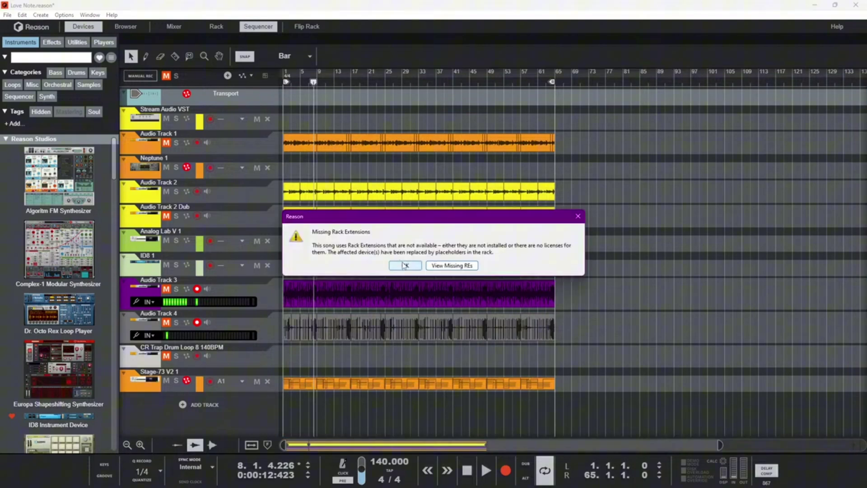
Dismiss the missing Rack Extensions and VST plugins warnings and select the Reason Stock Hip Hop track
left_click(405, 265)
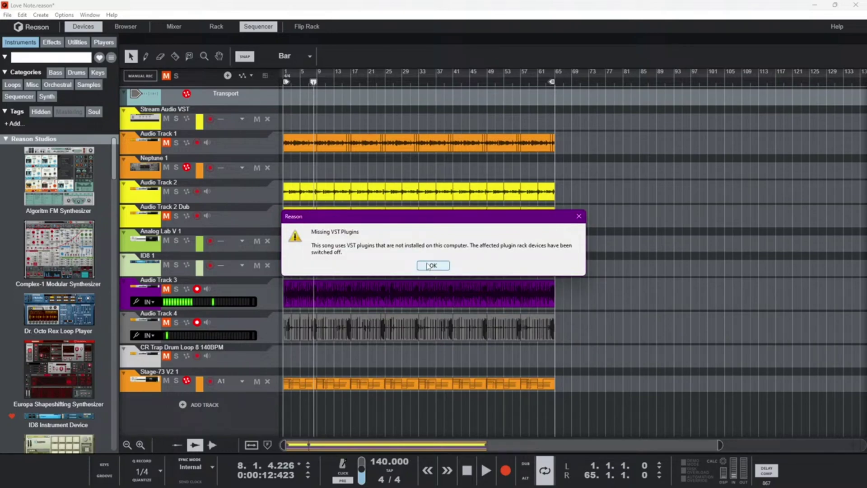
left_click(432, 265)
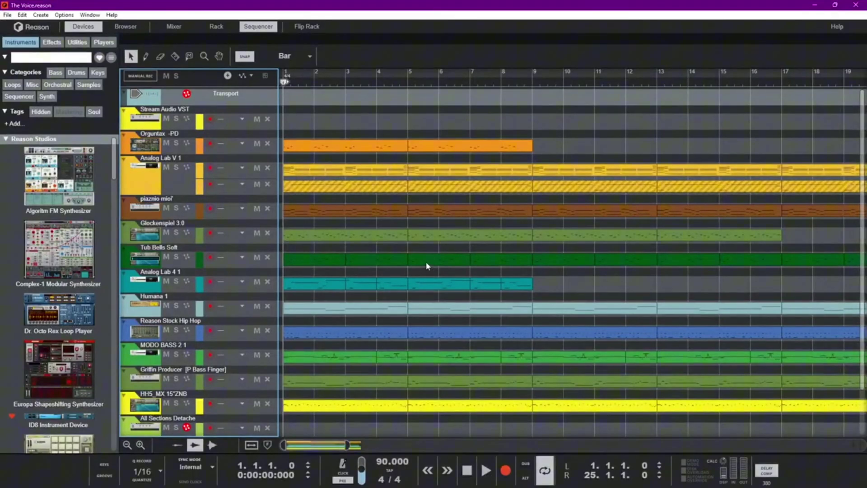
scroll(532, 130, "down", 2)
scroll(533, 130, "down", 2)
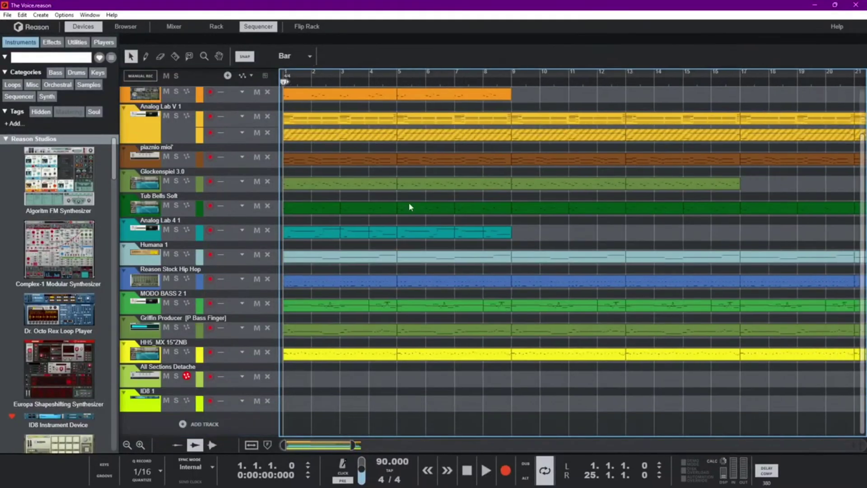
scroll(409, 208, "down", 3)
left_click(213, 284)
Inspect the rack devices, start playback, and return to the sequencer
key("F6")
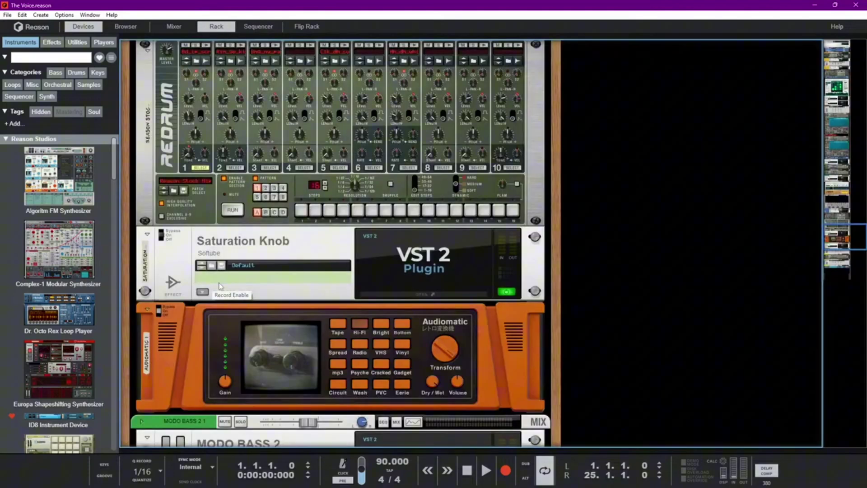
scroll(368, 313, "up", 5)
scroll(367, 314, "up", 5)
scroll(367, 313, "up", 5)
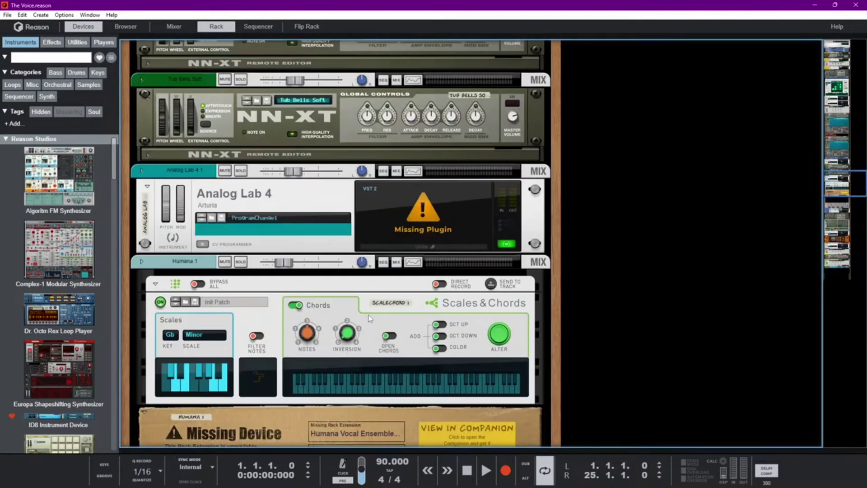
key("space")
key("F7")
scroll(368, 314, "up", 2)
Unsolo Reason Stock Hip Hop, select the HH5_MX 15"ZNB track, and show the DRUM KITS shortcut contents
left_click(176, 276)
left_click(497, 333)
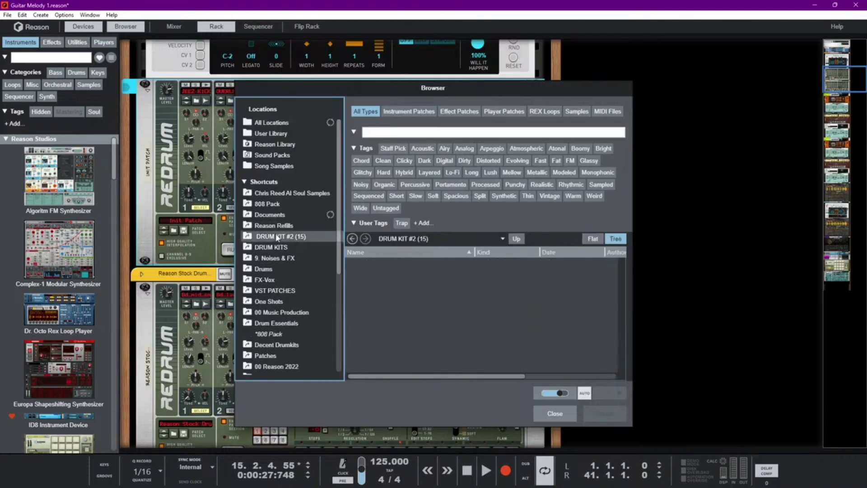
left_click(271, 250)
Delete the DRUM KITS browser shortcut, confirm the removal, and start deleting DRUM KIT #2
right_click(278, 247)
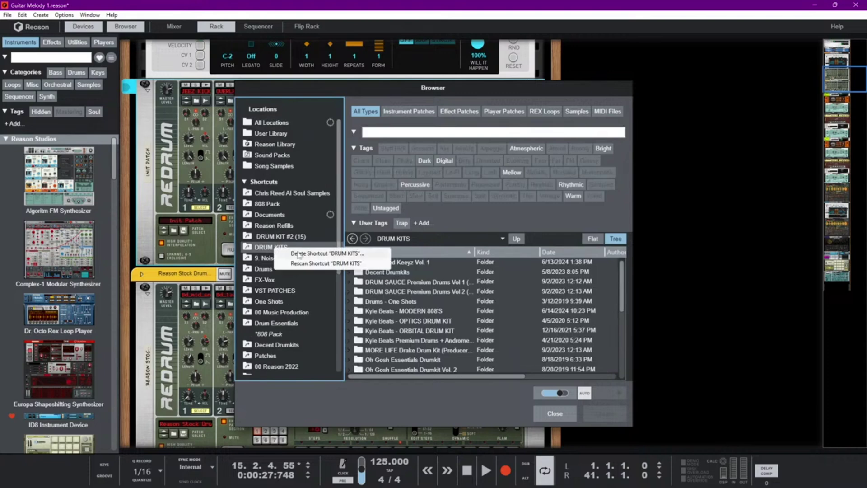
left_click(300, 256)
left_click(415, 259)
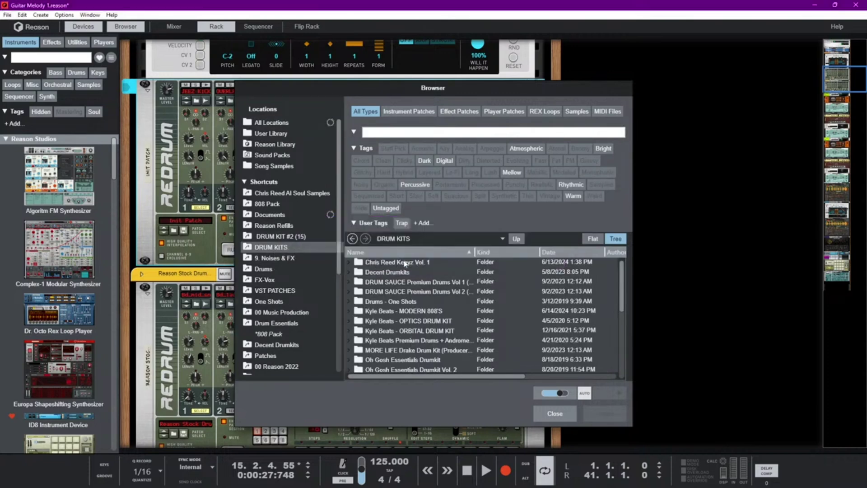
right_click(301, 241)
left_click(325, 247)
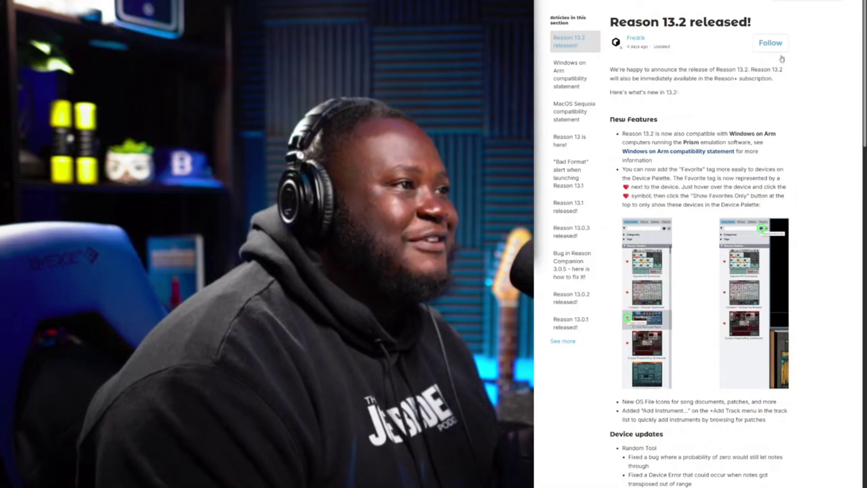
scroll(777, 90, "down", 5)
scroll(774, 130, "down", 7)
scroll(773, 130, "down", 5)
scroll(774, 130, "down", 5)
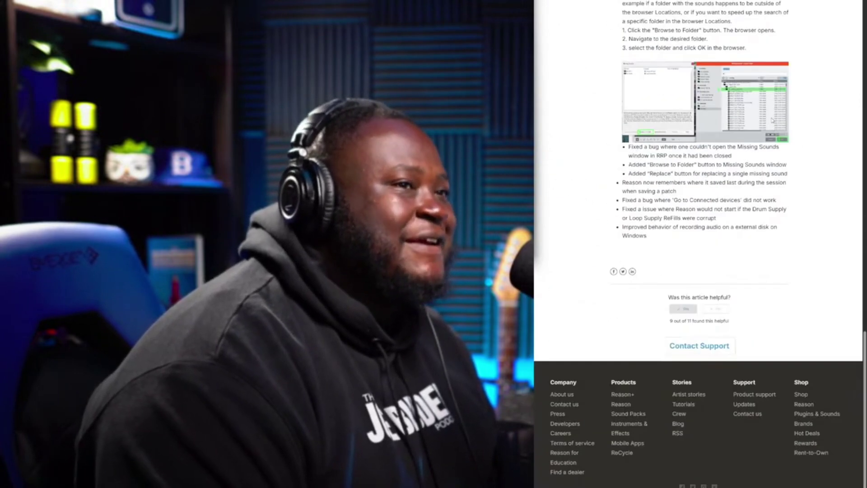
scroll(688, 205, "up", 6)
scroll(687, 205, "up", 5)
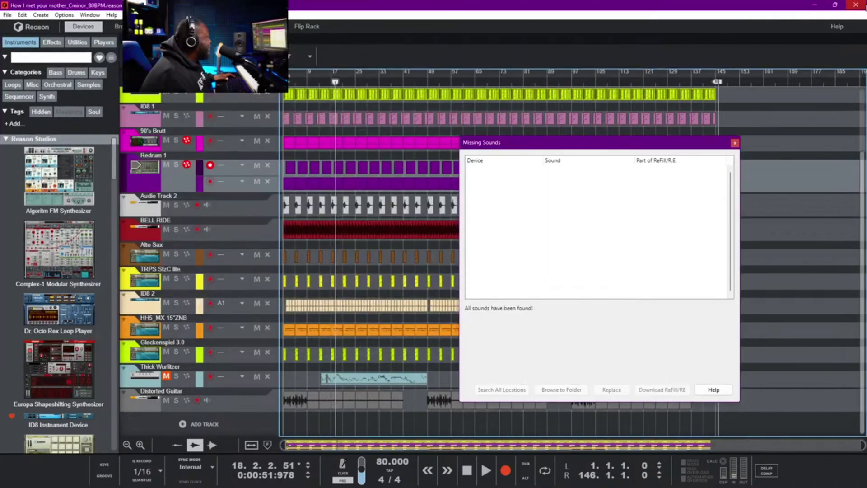
Close the current song without saving and maximize the HipHop Pockets song window
key("ctrl+w")
left_click(436, 259)
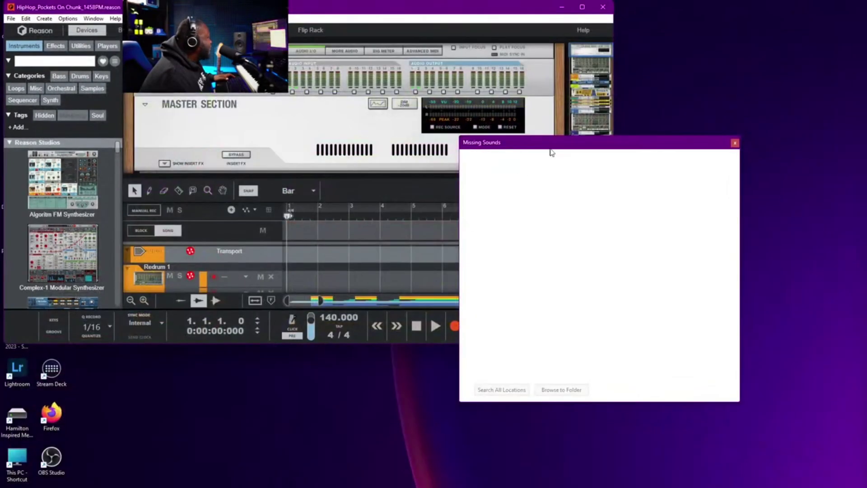
double_click(368, 4)
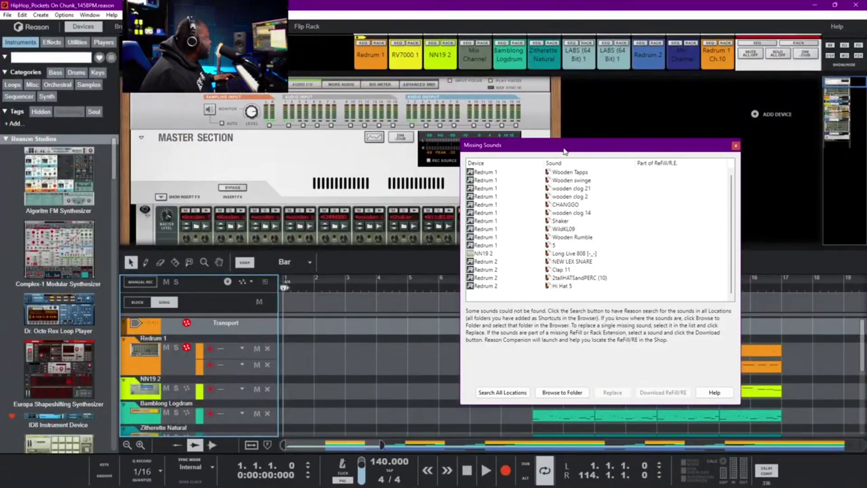
left_click_drag(565, 151, 505, 188)
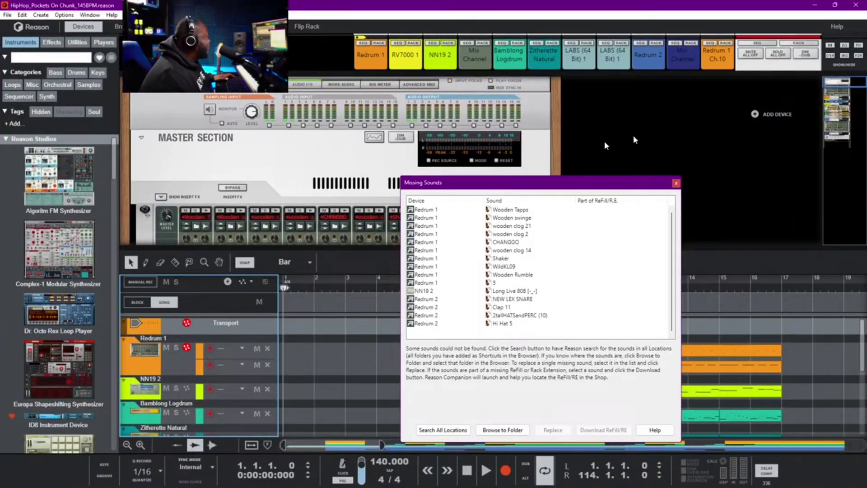
Add the reastream-standalone effect to the rack and move the Missing Sounds list aside
right_click(735, 111)
left_click(651, 196)
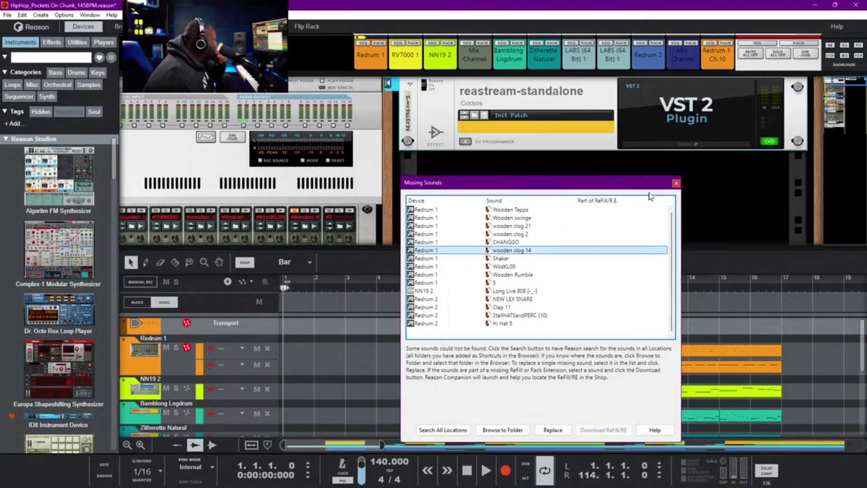
left_click_drag(669, 189, 509, 149)
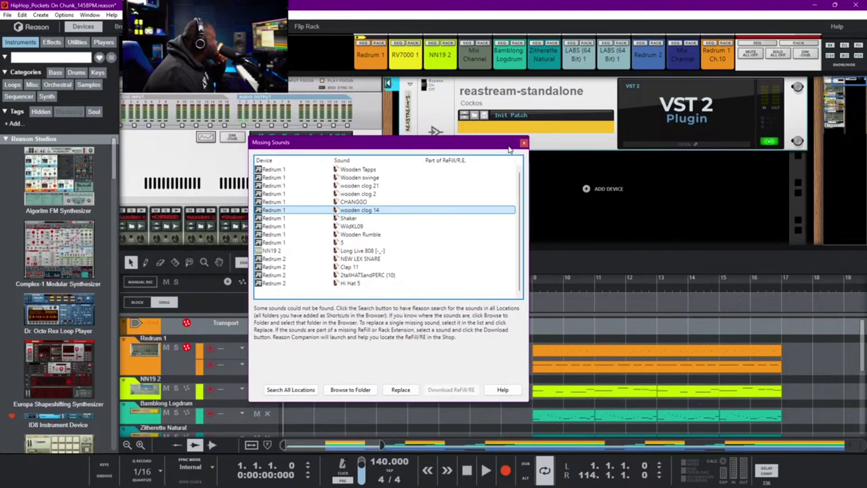
Open Browse to Folder and arrange it beside the Missing Sounds list
left_click(350, 392)
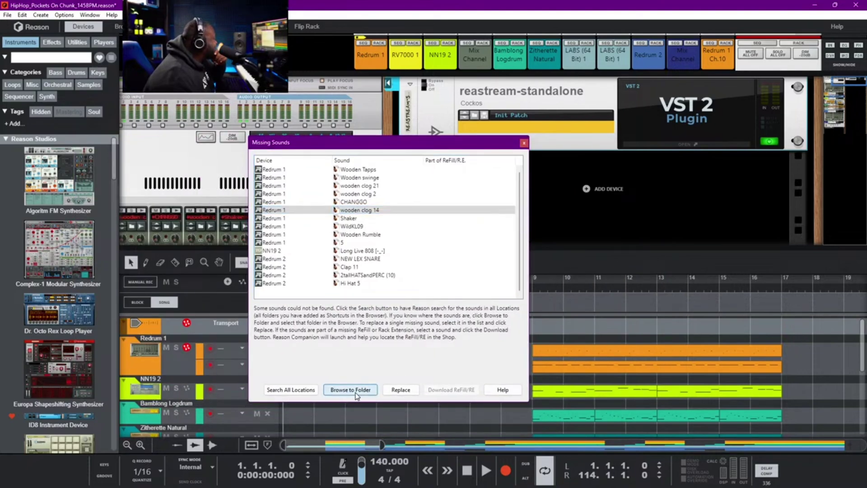
left_click_drag(482, 145, 673, 141)
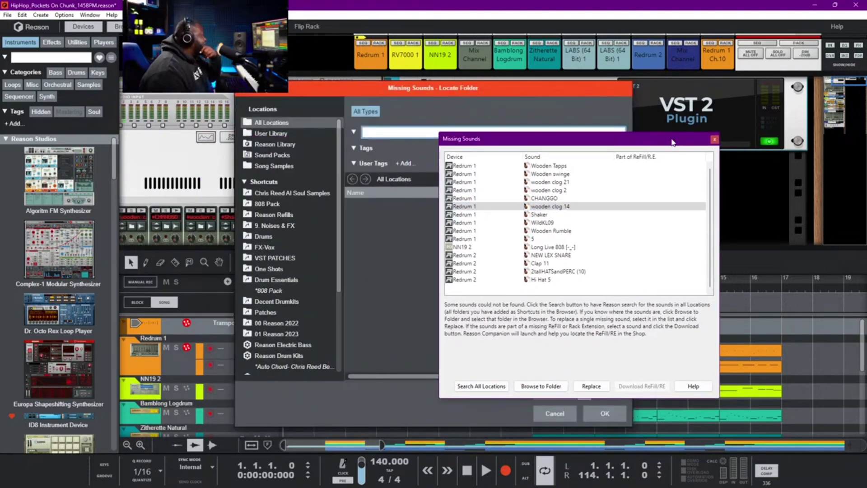
scroll(301, 267, "down", 5)
left_click_drag(659, 140, 800, 130)
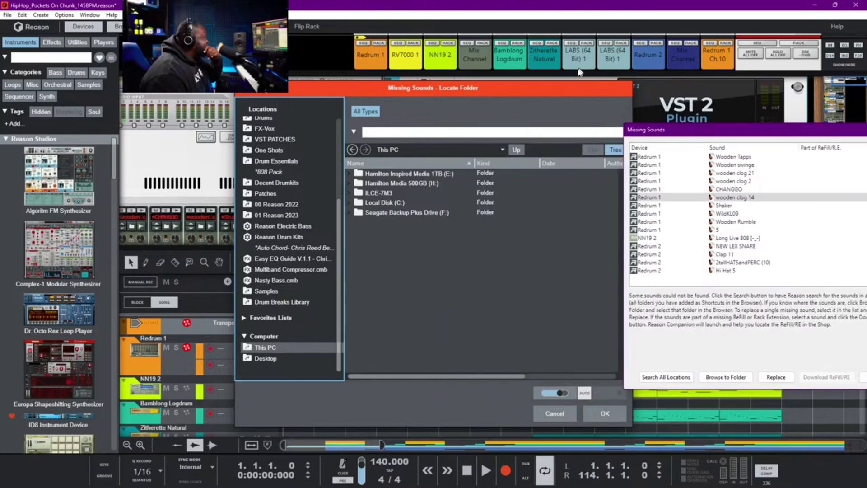
left_click_drag(565, 86, 445, 72)
left_click_drag(696, 129, 581, 109)
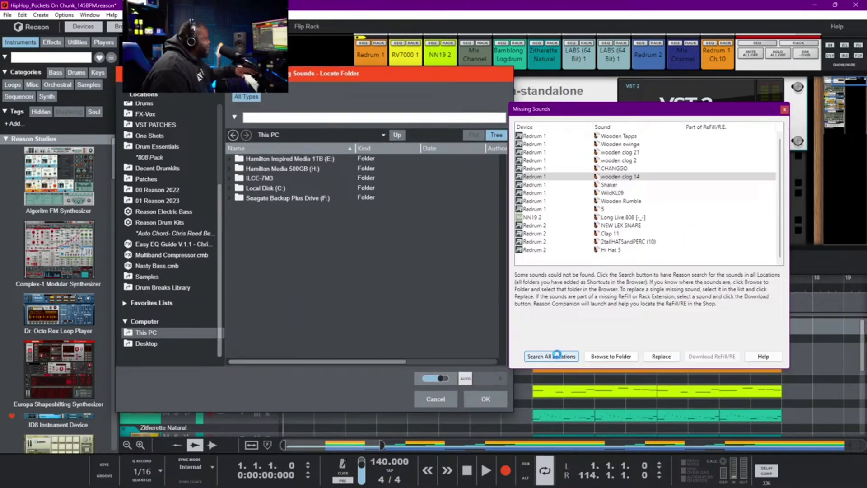
Search all locations until every HipHop Pockets sound is found, then dismiss the folder browser
left_click(557, 354)
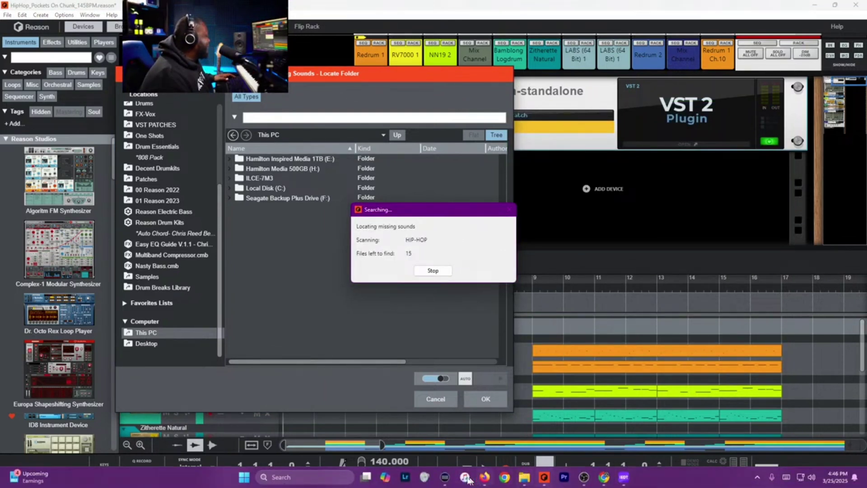
mouse_move(544, 477)
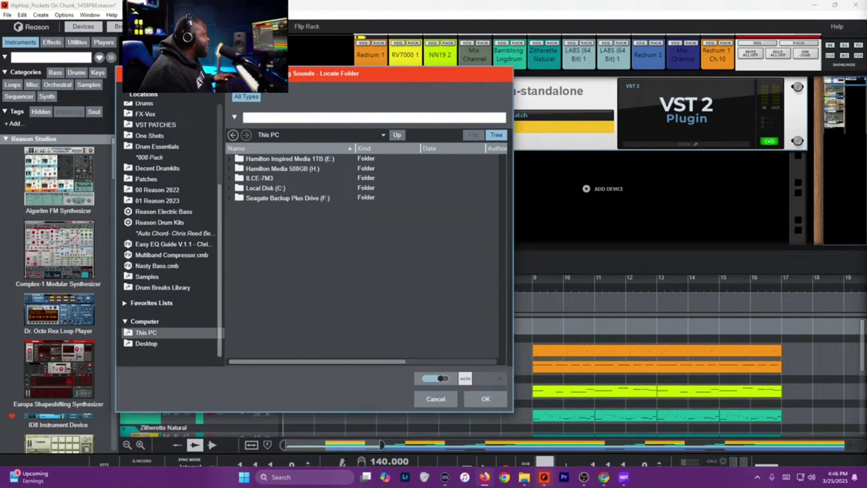
left_click(545, 477)
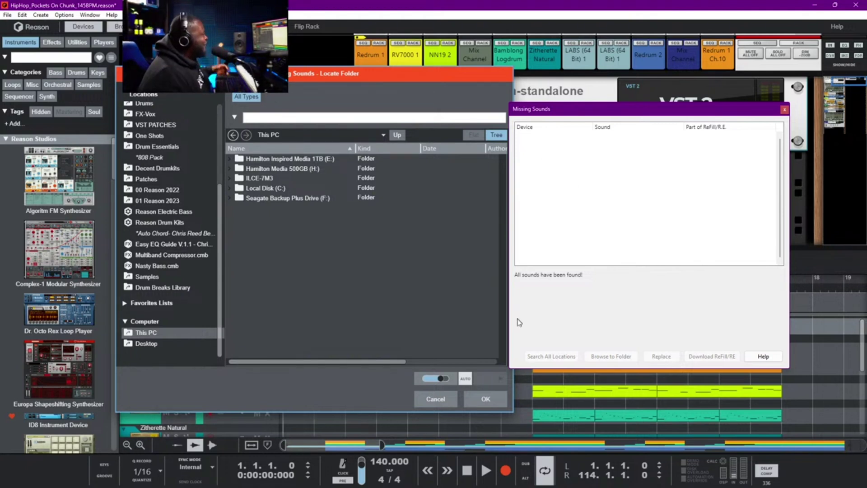
left_click(444, 396)
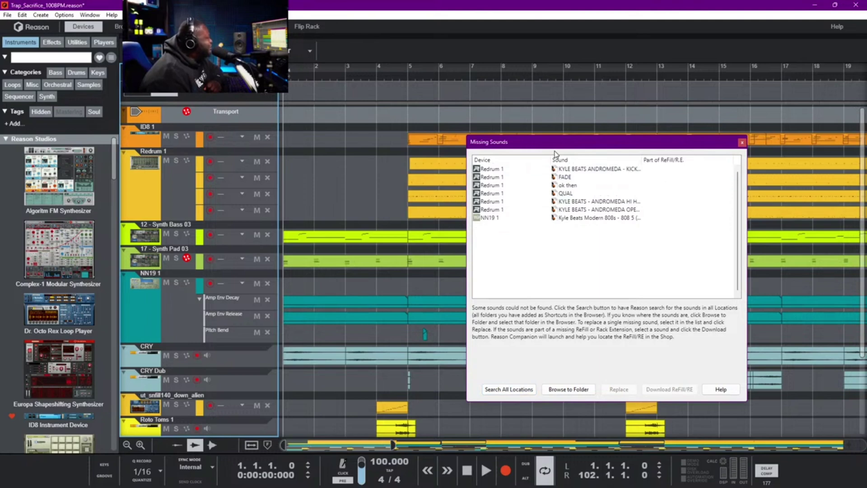
Move the Trap Sacrifice Missing Sounds list up and to the left
left_click_drag(542, 145, 447, 129)
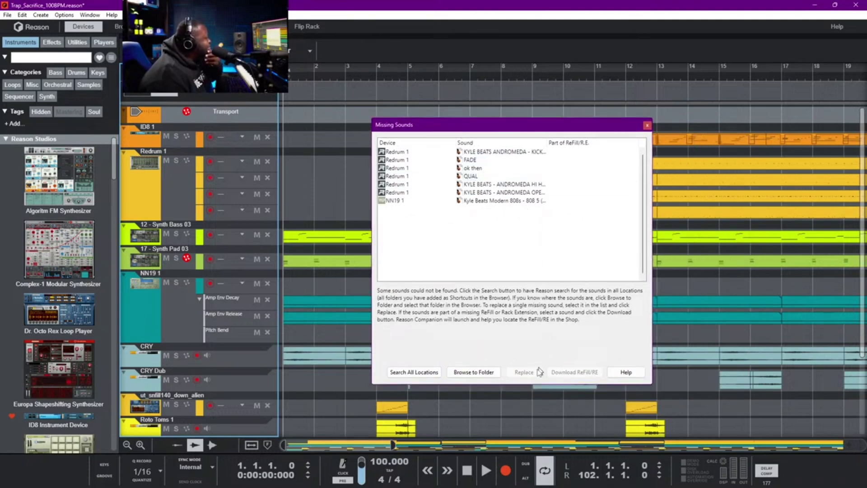
Open the Locate Folder browser beside the Missing Sounds list and scroll its Locations pane to Computer
left_click(487, 369)
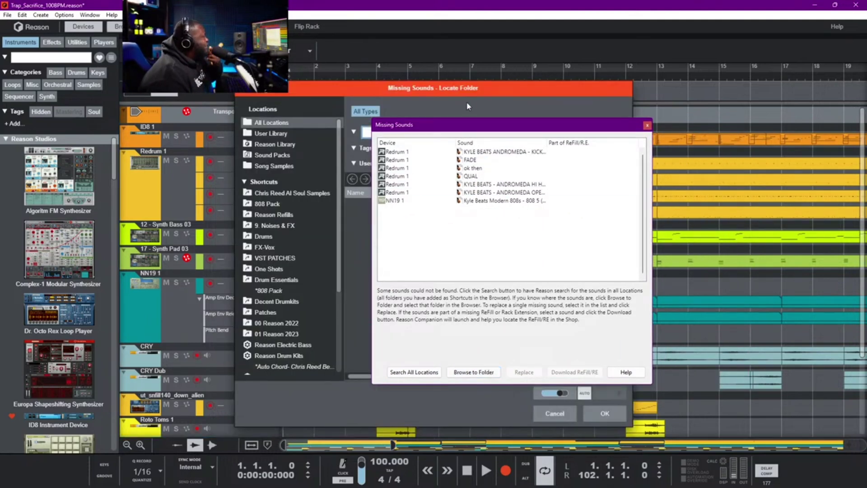
left_click_drag(482, 128, 711, 130)
left_click_drag(511, 85, 403, 76)
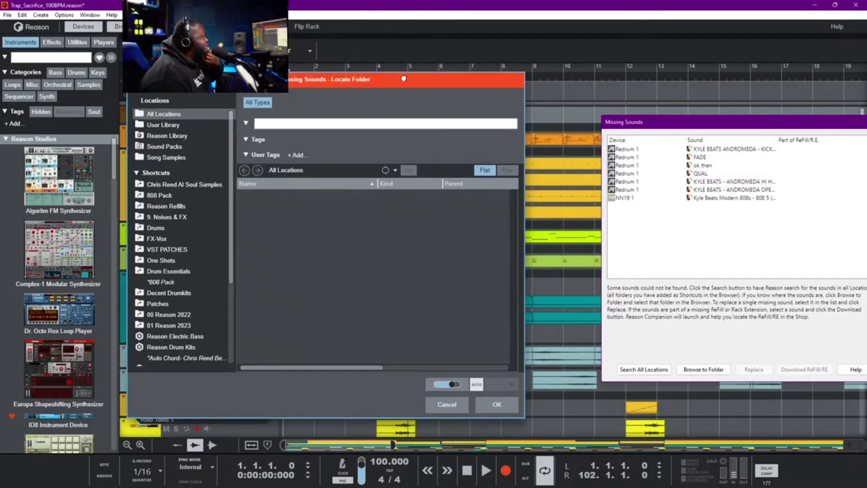
left_click_drag(671, 126, 626, 102)
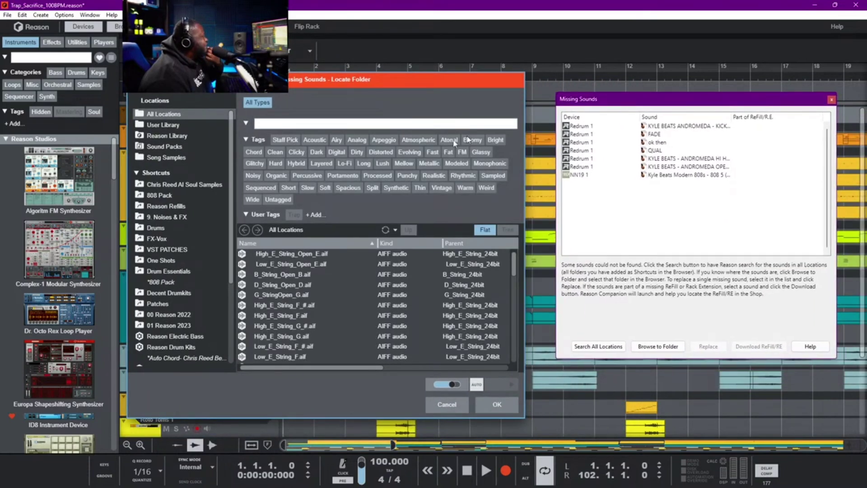
scroll(153, 231, "down", 5)
scroll(153, 232, "up", 5)
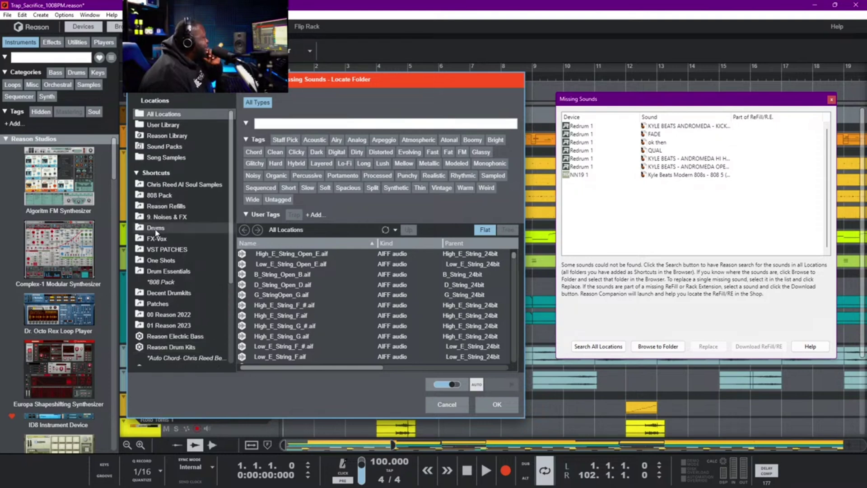
scroll(154, 233, "down", 4)
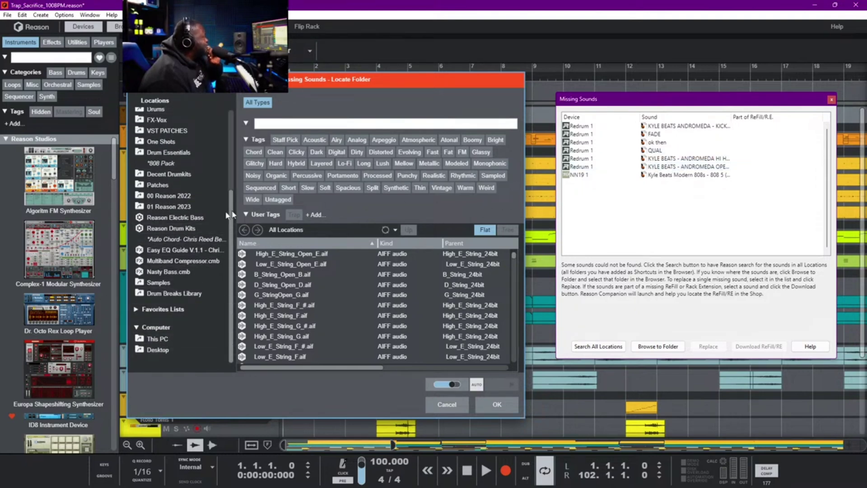
scroll(184, 180, "up", 4)
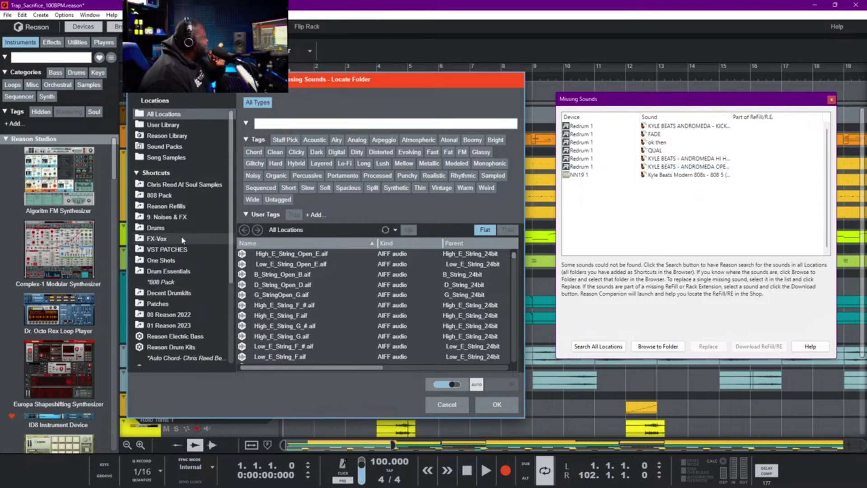
scroll(188, 244, "down", 4)
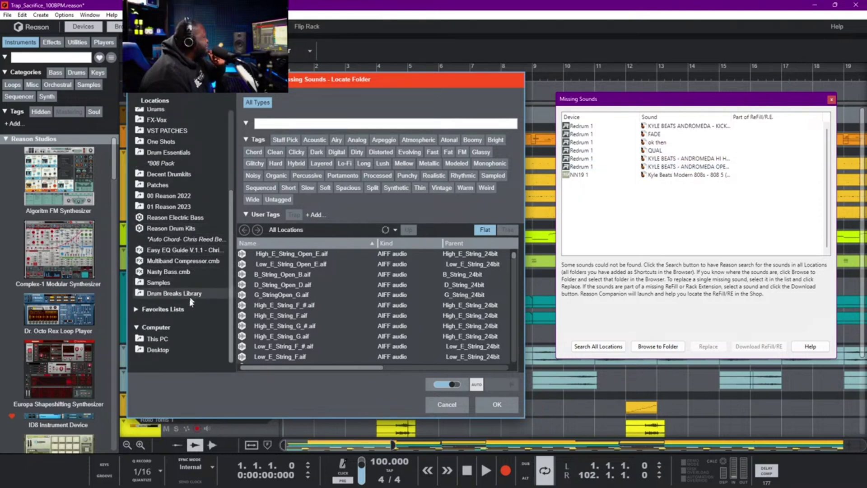
Navigate from This PC to Seagate Backup Plus Drive (F:) > Music Production > Drum Essentials
left_click(170, 339)
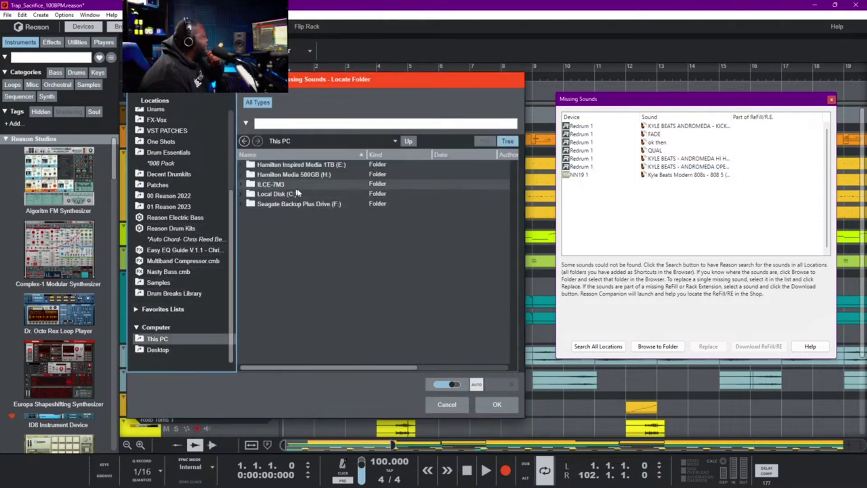
double_click(307, 165)
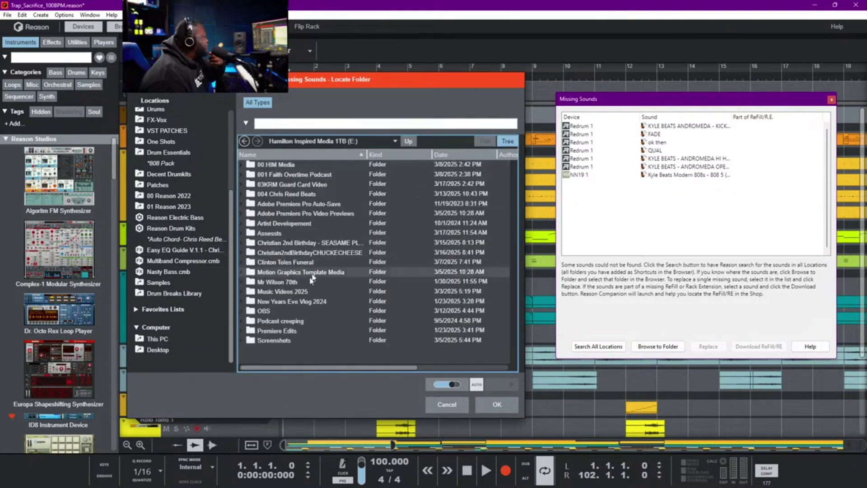
left_click(244, 141)
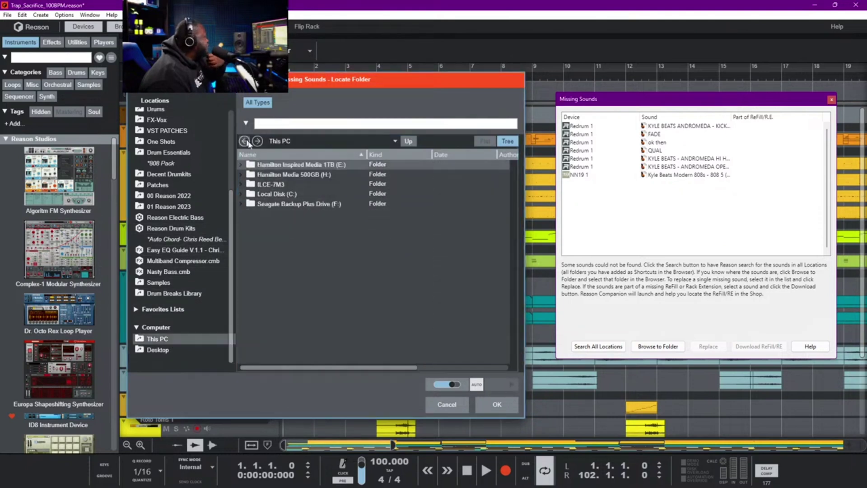
double_click(297, 204)
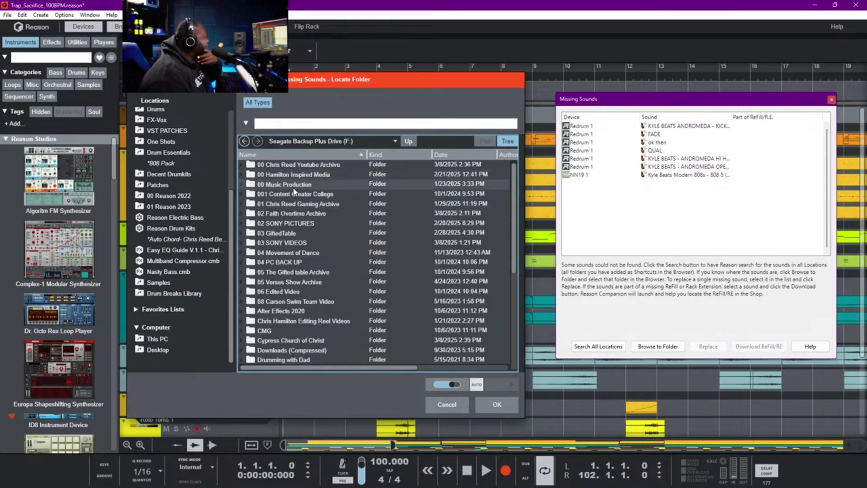
scroll(297, 290, "down", 6)
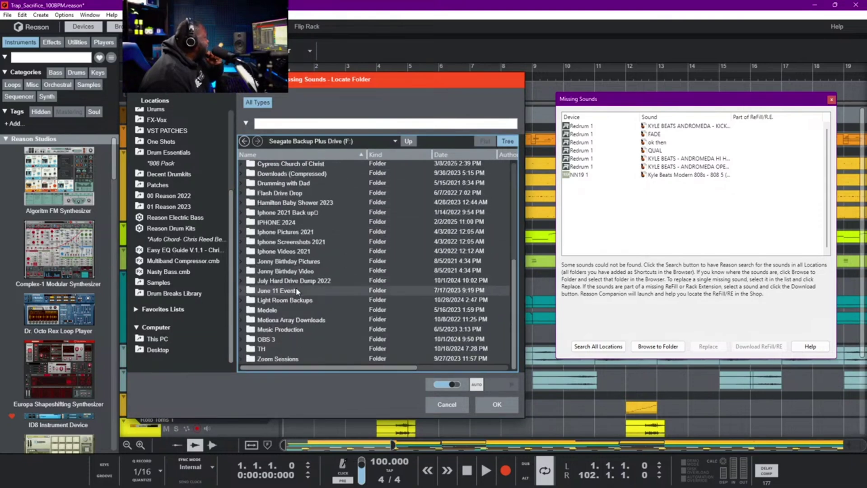
double_click(282, 329)
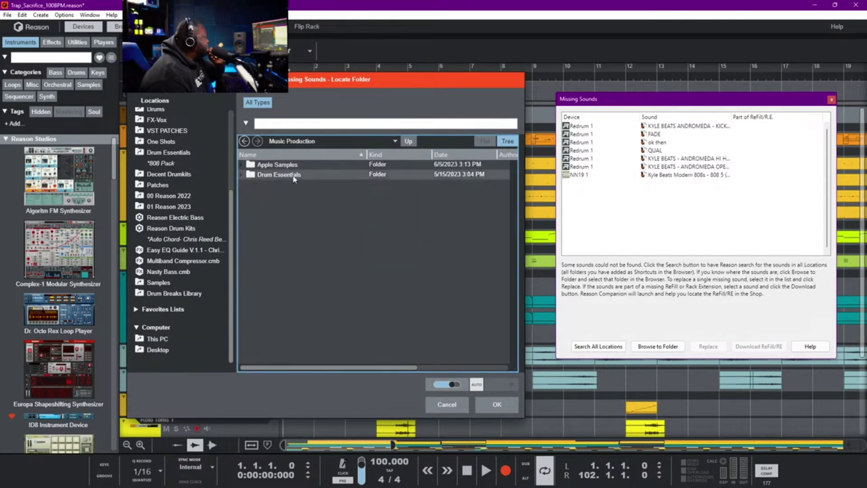
double_click(294, 179)
Scroll through the Drum Essentials kit folders looking for the missing samples
scroll(317, 235, "down", 3)
scroll(321, 251, "down", 2)
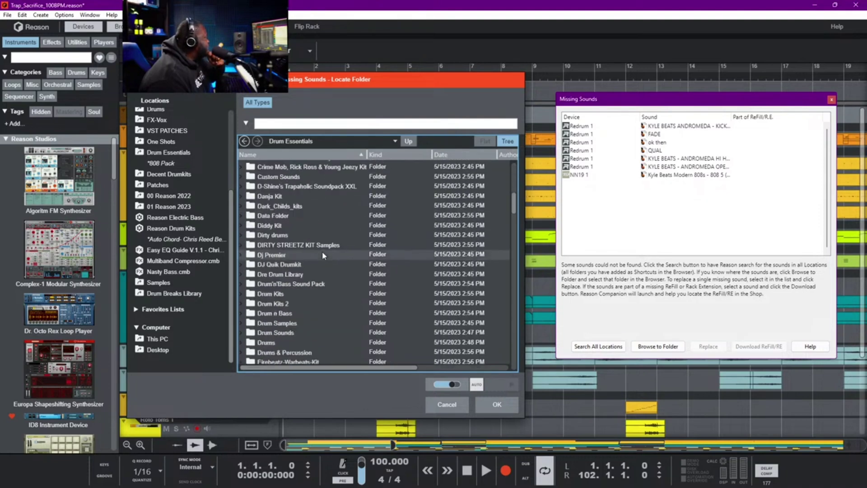
scroll(322, 251, "down", 3)
scroll(321, 251, "down", 3)
scroll(322, 252, "down", 2)
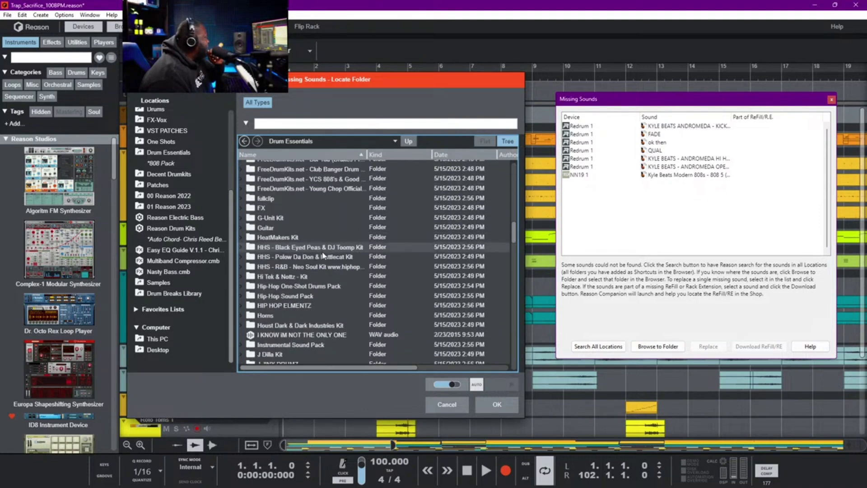
scroll(322, 255, "down", 3)
scroll(322, 252, "down", 2)
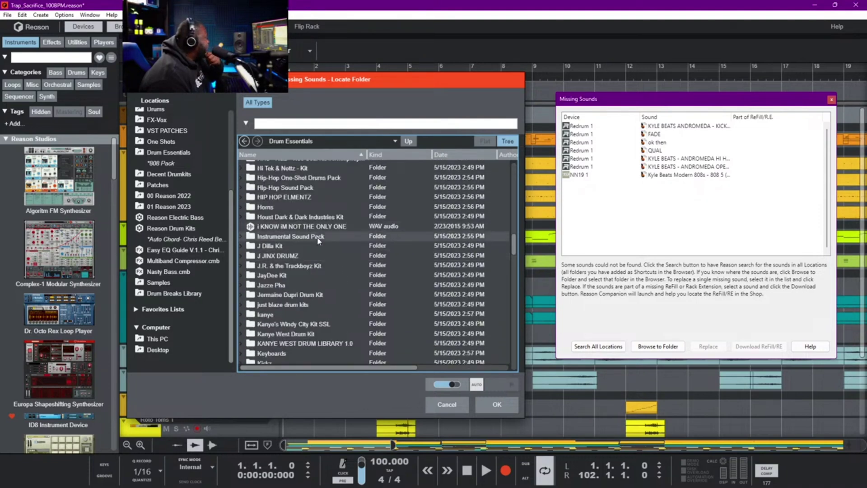
scroll(293, 303, "down", 2)
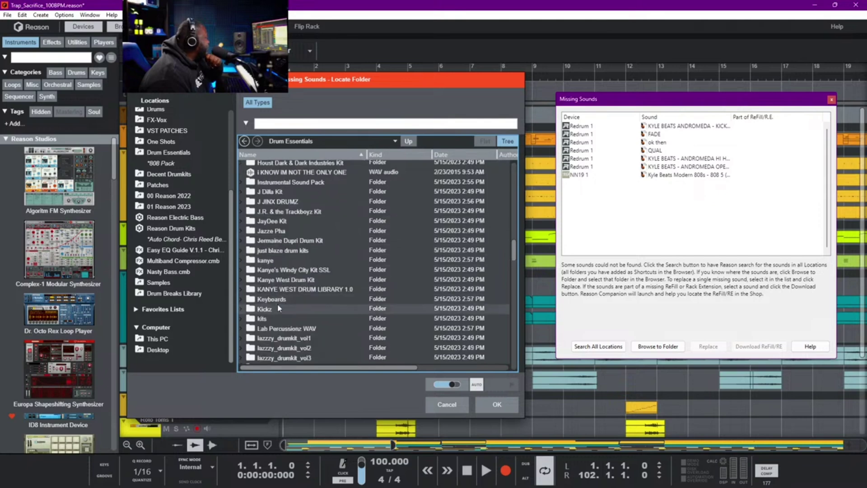
scroll(300, 266, "down", 4)
scroll(299, 265, "down", 3)
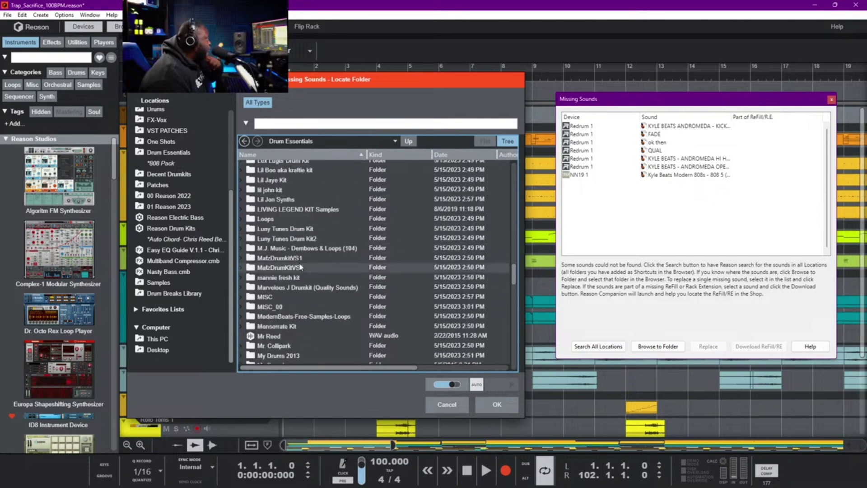
scroll(300, 265, "down", 3)
scroll(300, 265, "down", 3)
scroll(299, 265, "down", 5)
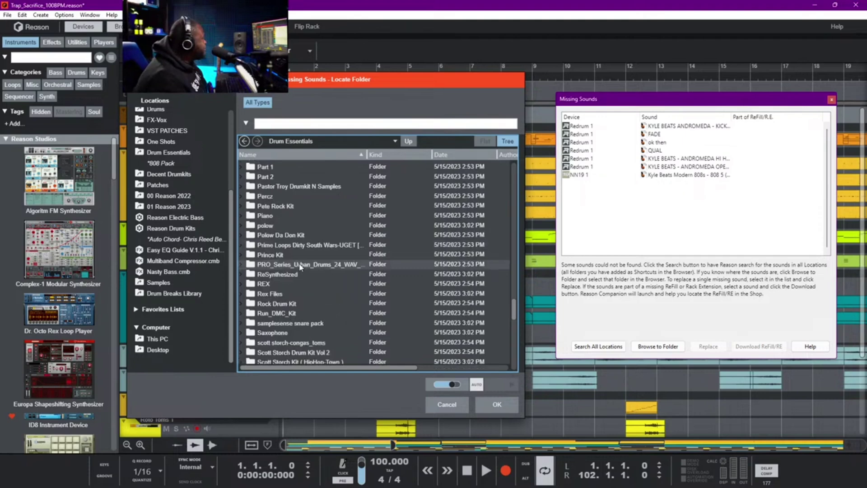
scroll(300, 265, "down", 3)
scroll(296, 263, "down", 4)
scroll(294, 271, "up", 3)
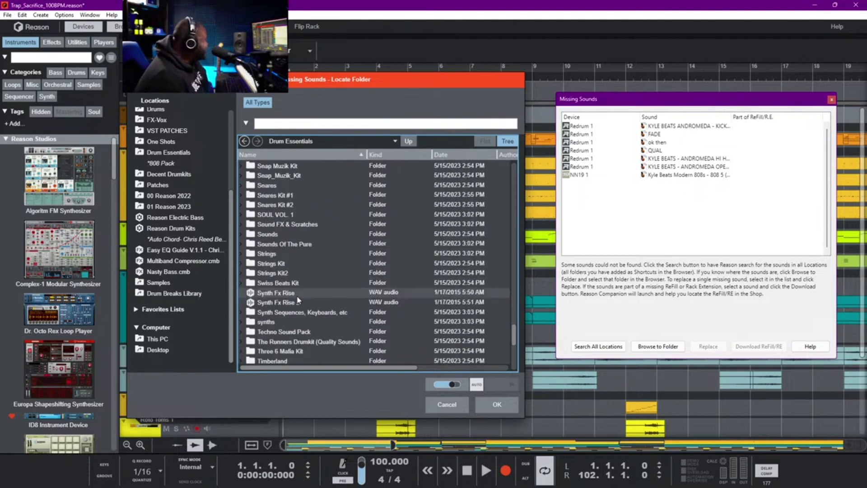
scroll(296, 284, "up", 8)
scroll(297, 296, "up", 8)
scroll(298, 299, "up", 2)
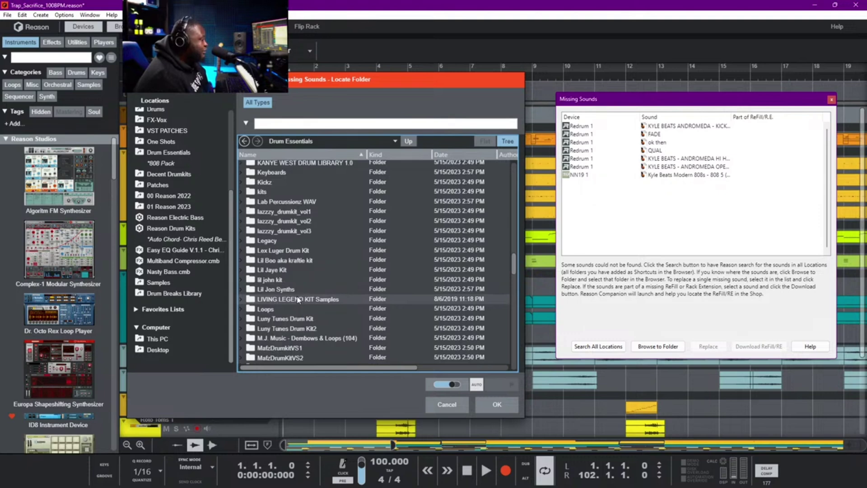
Cancel the folder browser, reopen Browse to Folder, and scroll down its locations list
key("Escape")
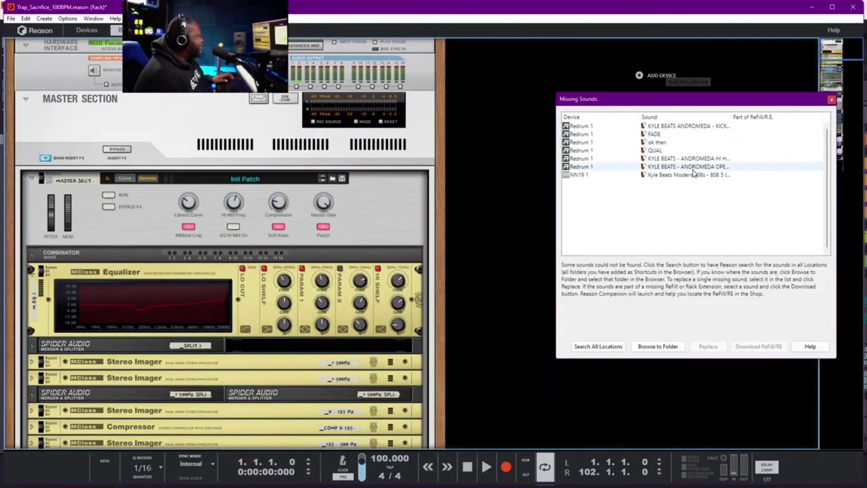
left_click(656, 347)
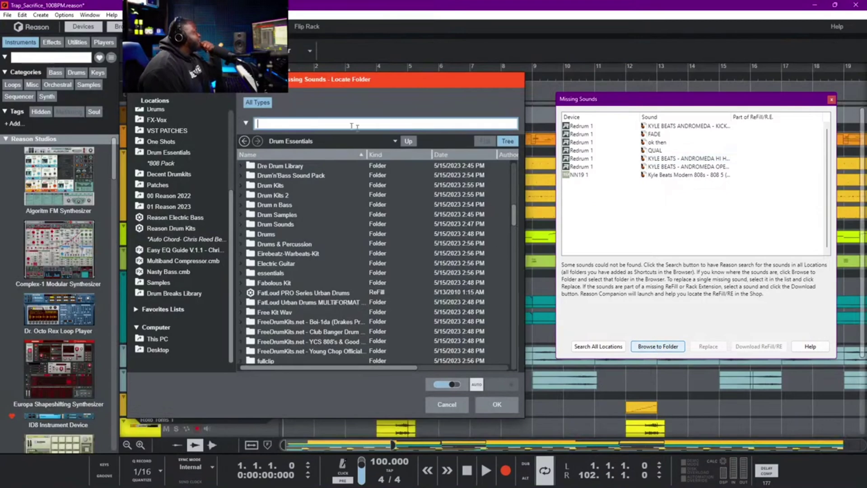
scroll(347, 242, "down", 5)
scroll(347, 242, "down", 5)
scroll(373, 193, "down", 5)
scroll(373, 193, "down", 5)
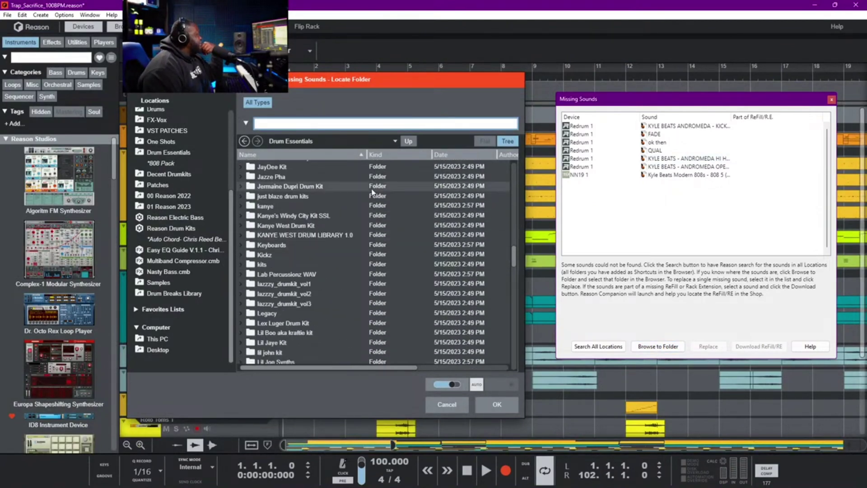
scroll(373, 193, "down", 5)
scroll(373, 193, "down", 5)
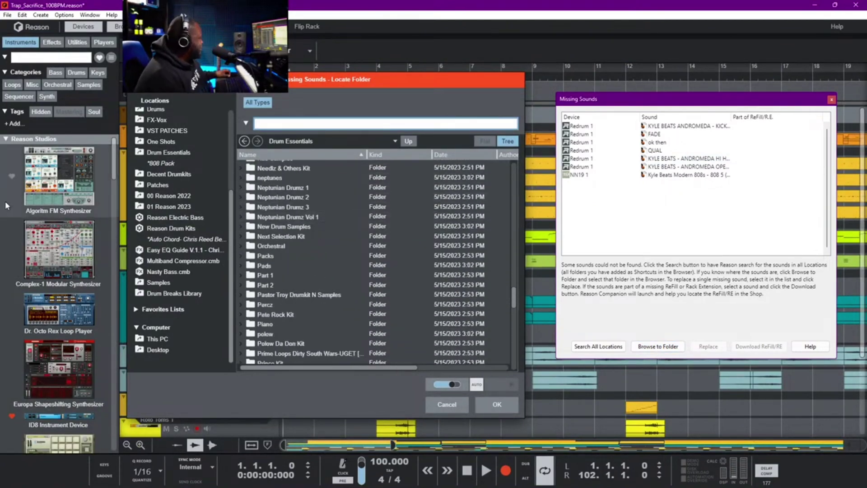
Go from Decent Drumkits up to DRUM KITS and arrow through the Kyle Beats folders to Premium Drums
left_click(174, 174)
scroll(345, 316, "down", 5)
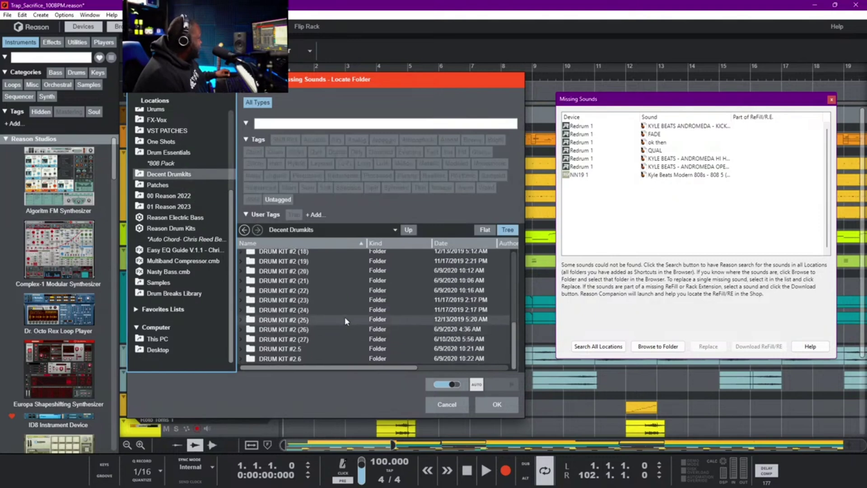
key("BackSpace")
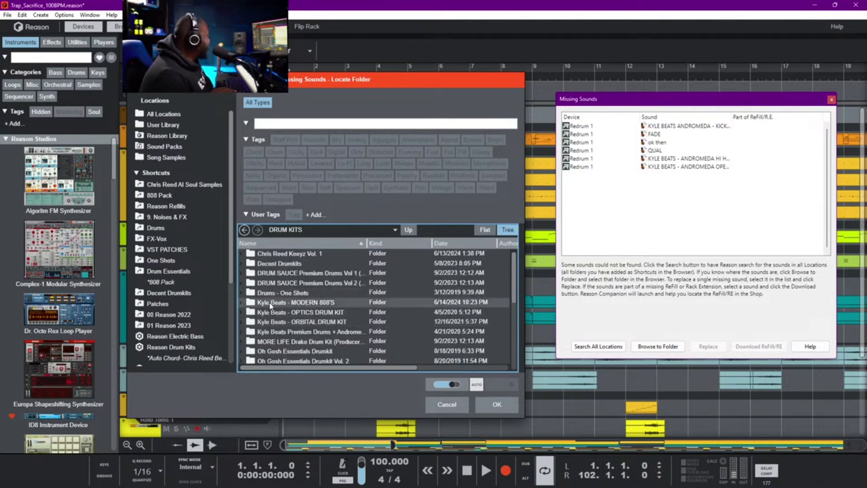
key("Right")
key("Left")
key("Down")
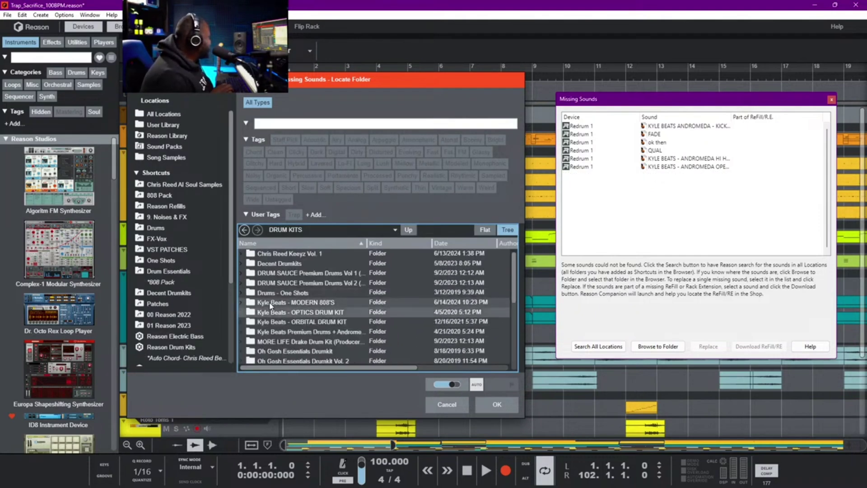
key("Right")
key("Left")
key("Down")
key("Right")
key("Left")
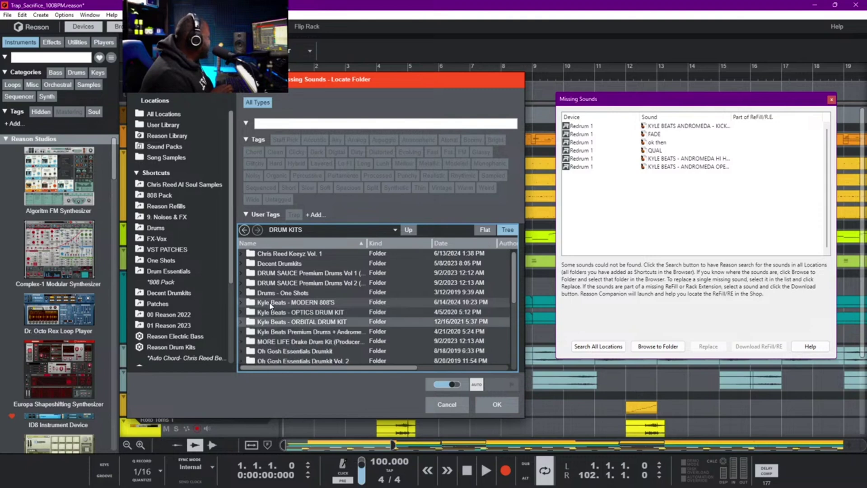
key("Down")
key("Right")
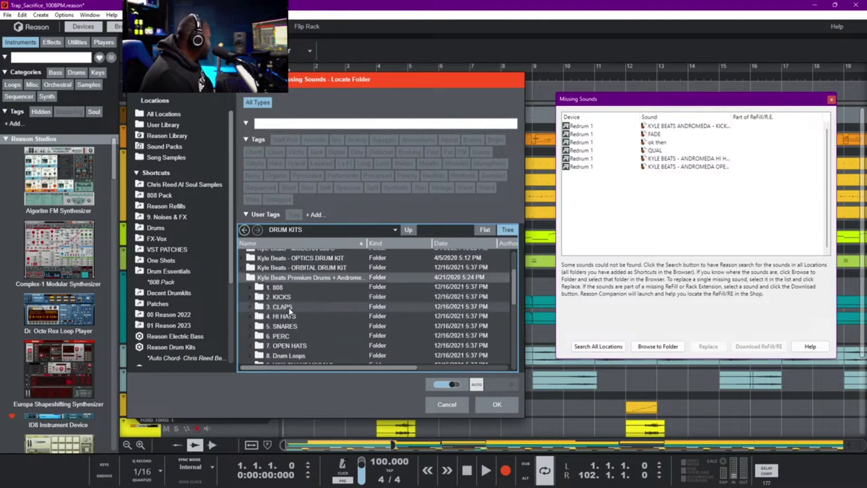
Search Kyle Beats Premium Drums to recover all missing sounds, close the report, and show the device rack
left_click(489, 408)
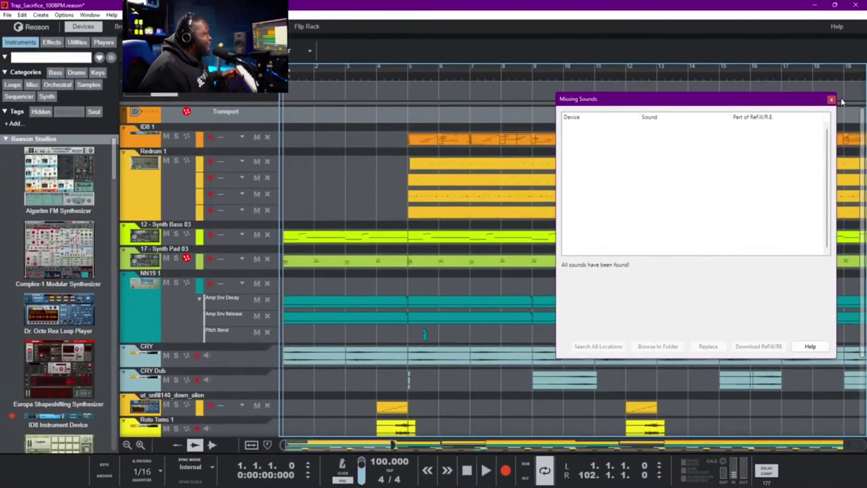
left_click(832, 99)
key("F5")
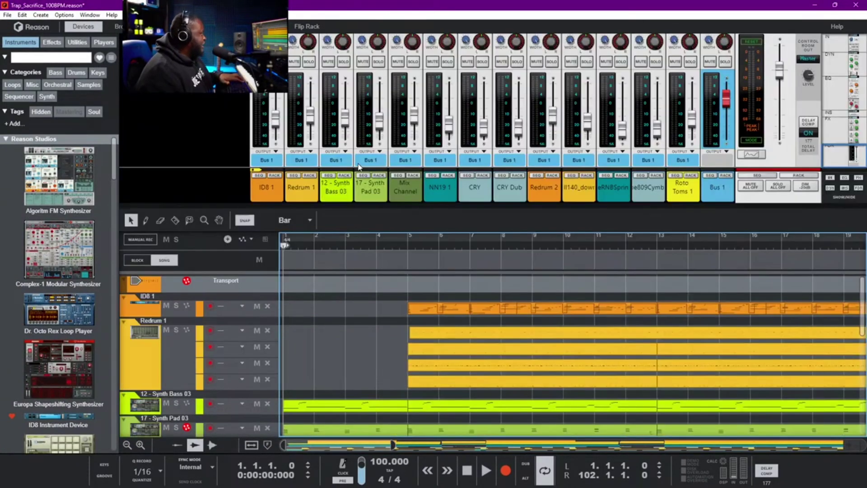
key("F6")
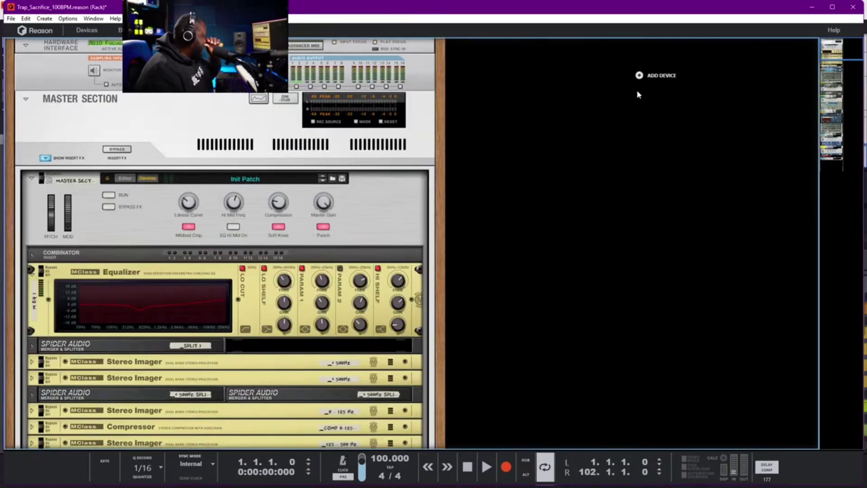